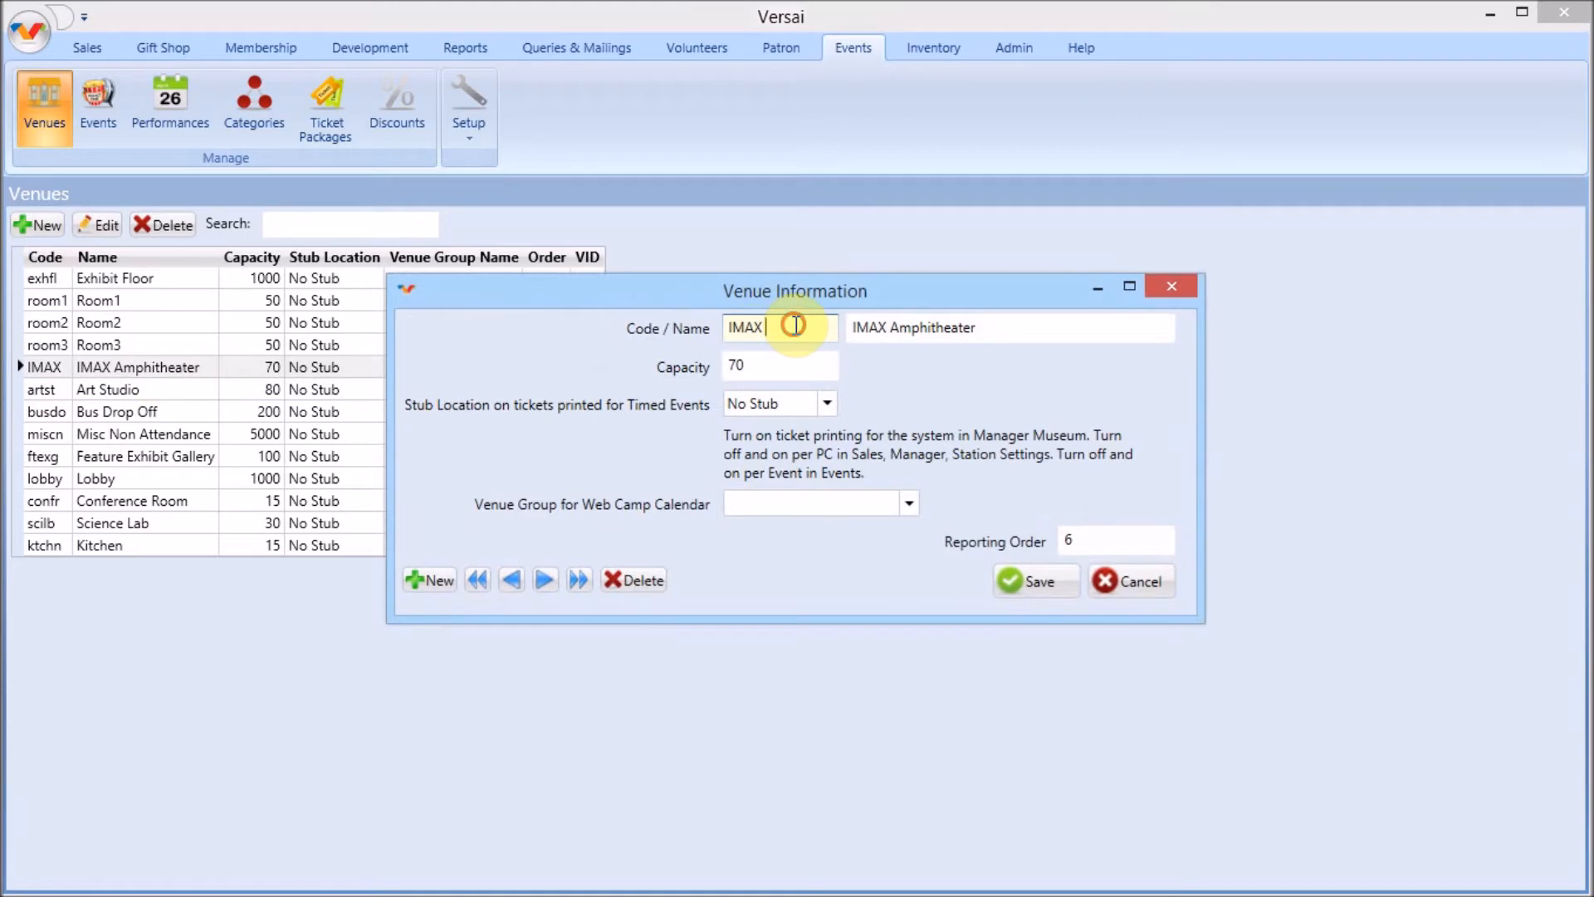
Save the IMAX Amphitheater venue information
{"action": "left_click", "coordinate": [756, 363]}
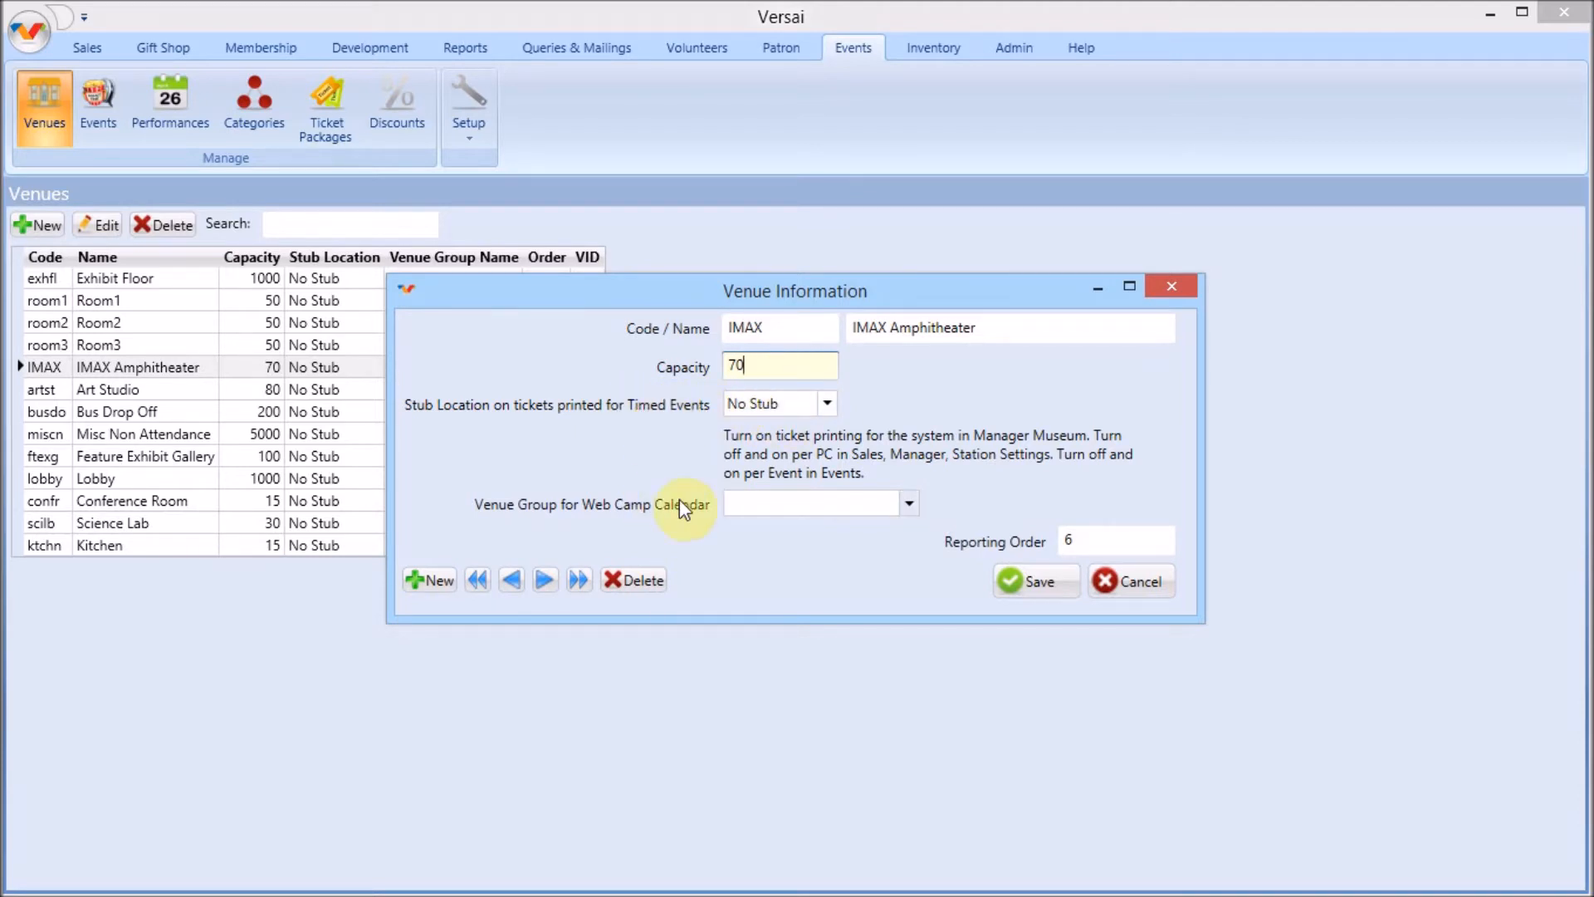
{"action": "left_click", "coordinate": [1038, 580]}
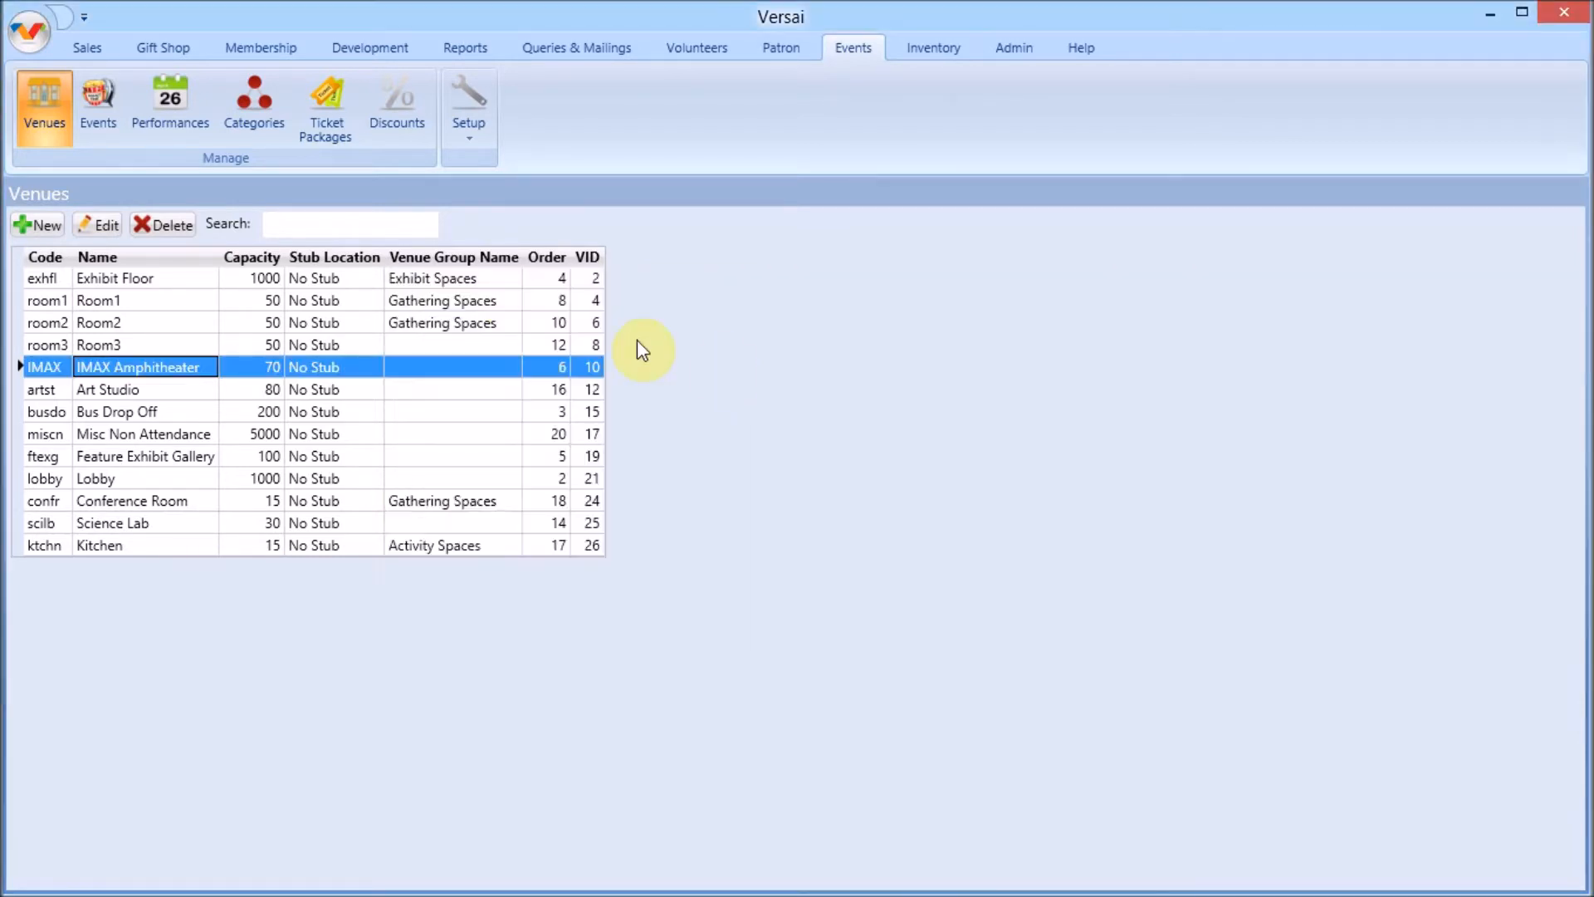
Open the IMAX Amphitheater ticket package, toggle its School Sales program, and save it
{"action": "left_click", "coordinate": [312, 123]}
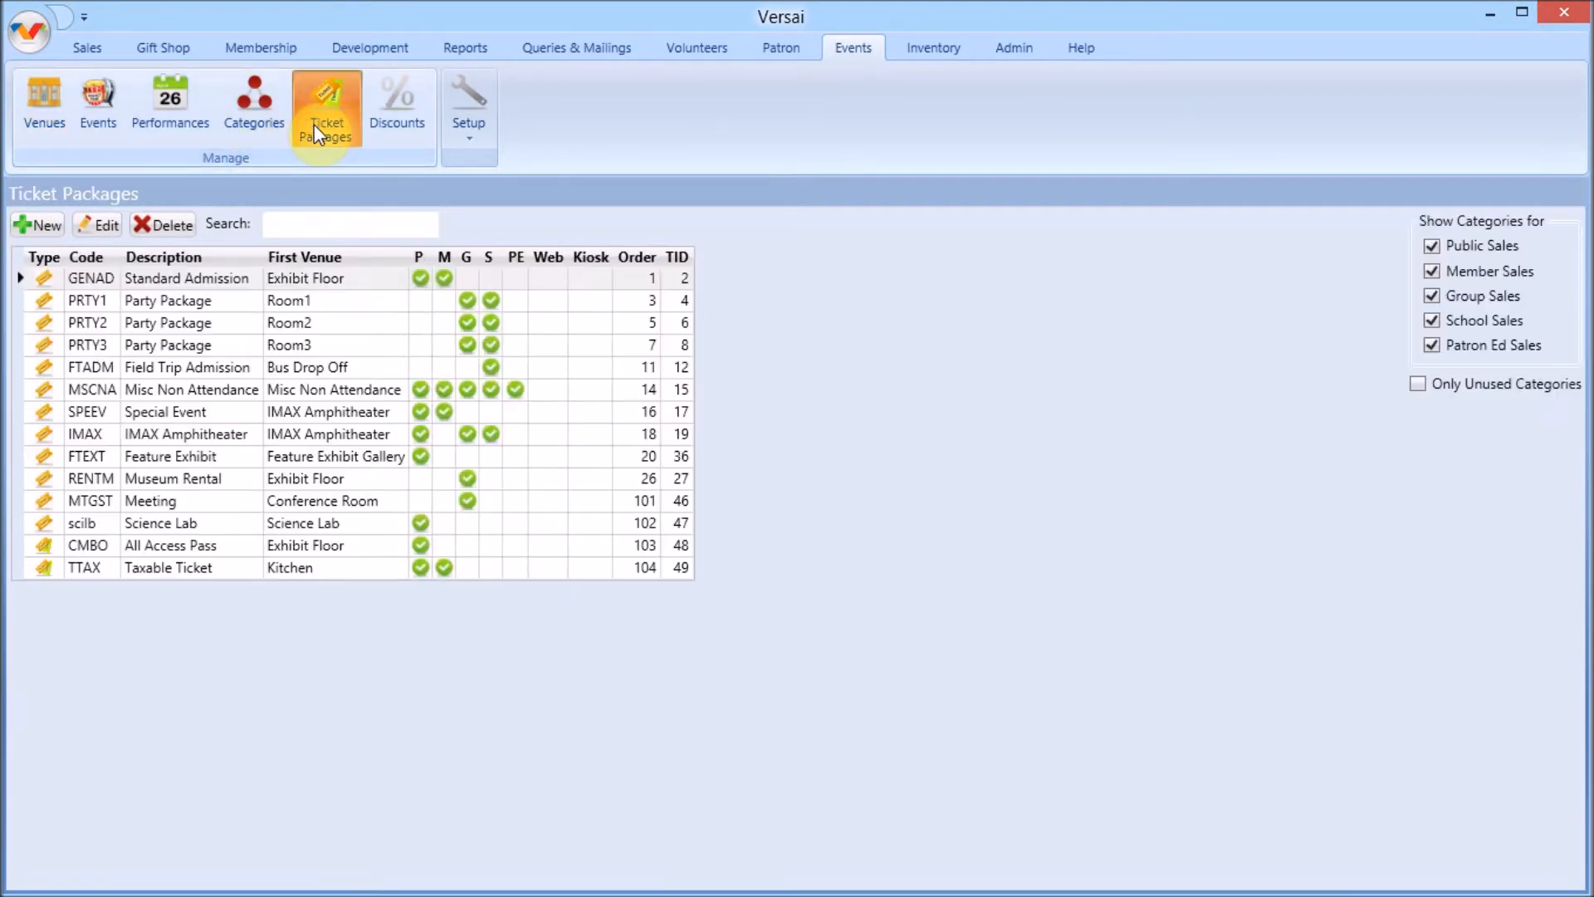
{"action": "left_click", "coordinate": [177, 433]}
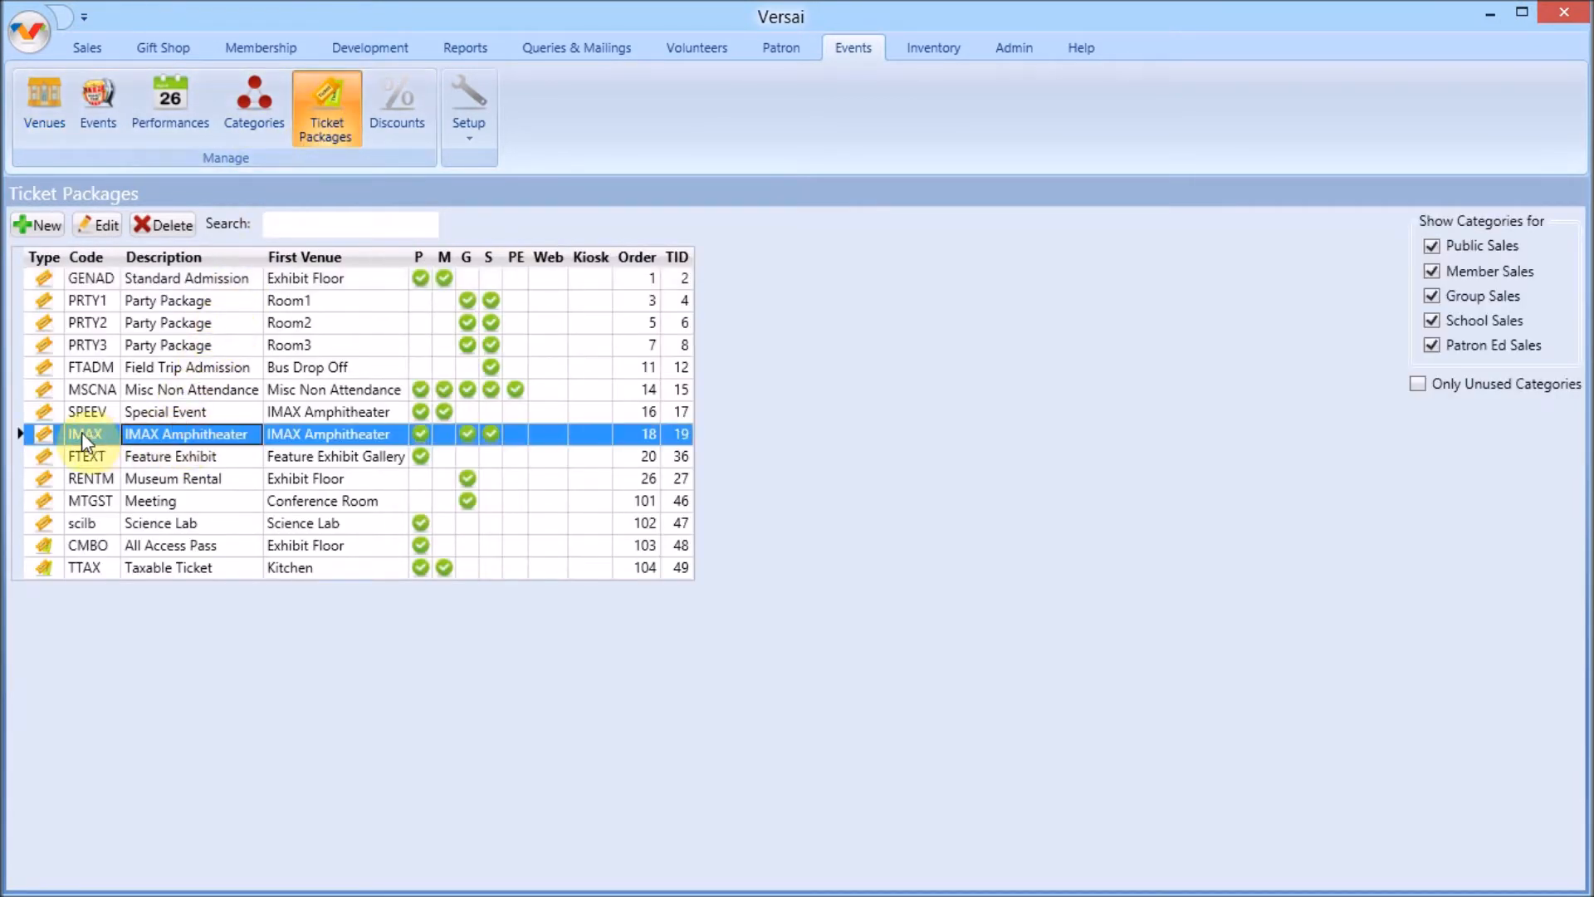
{"action": "double_click", "coordinate": [226, 442]}
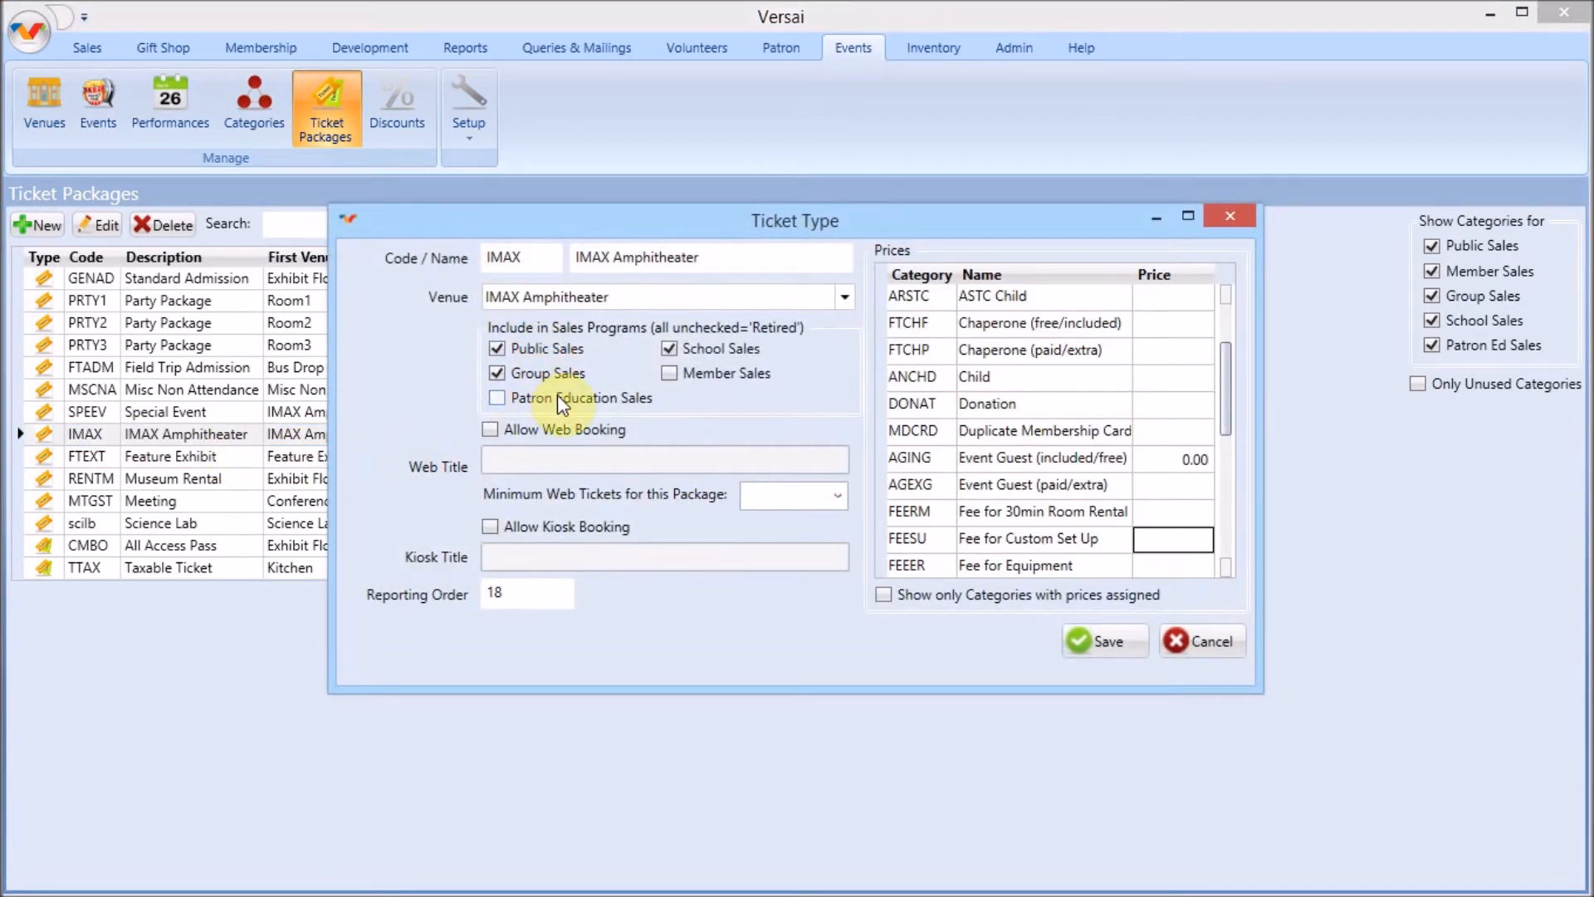
{"action": "left_click", "coordinate": [669, 348]}
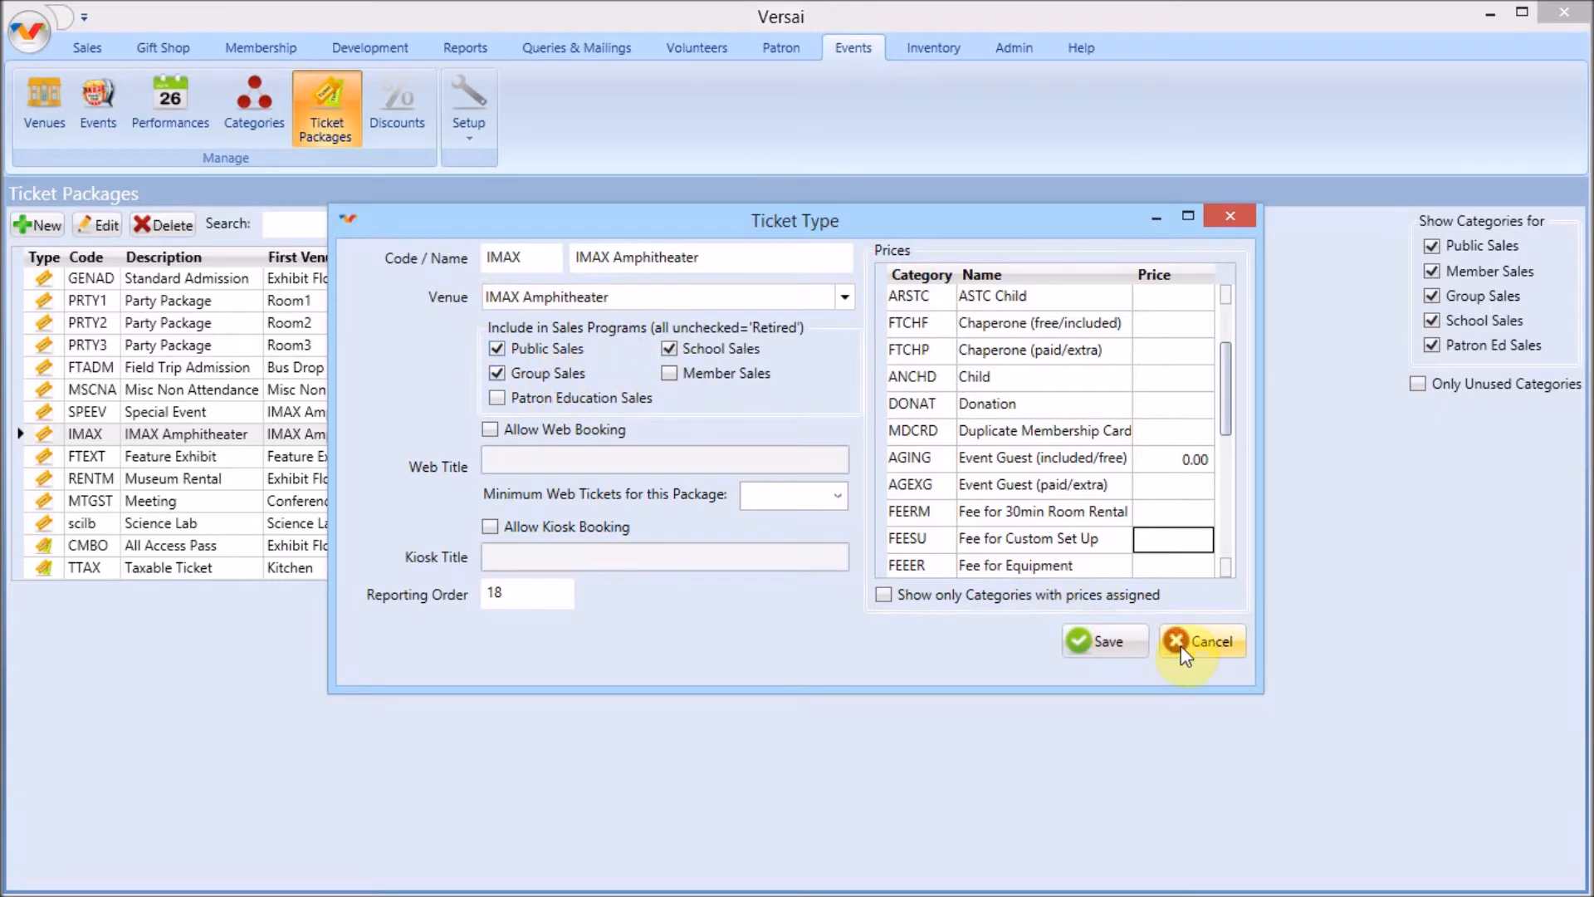
{"action": "left_click", "coordinate": [1092, 636]}
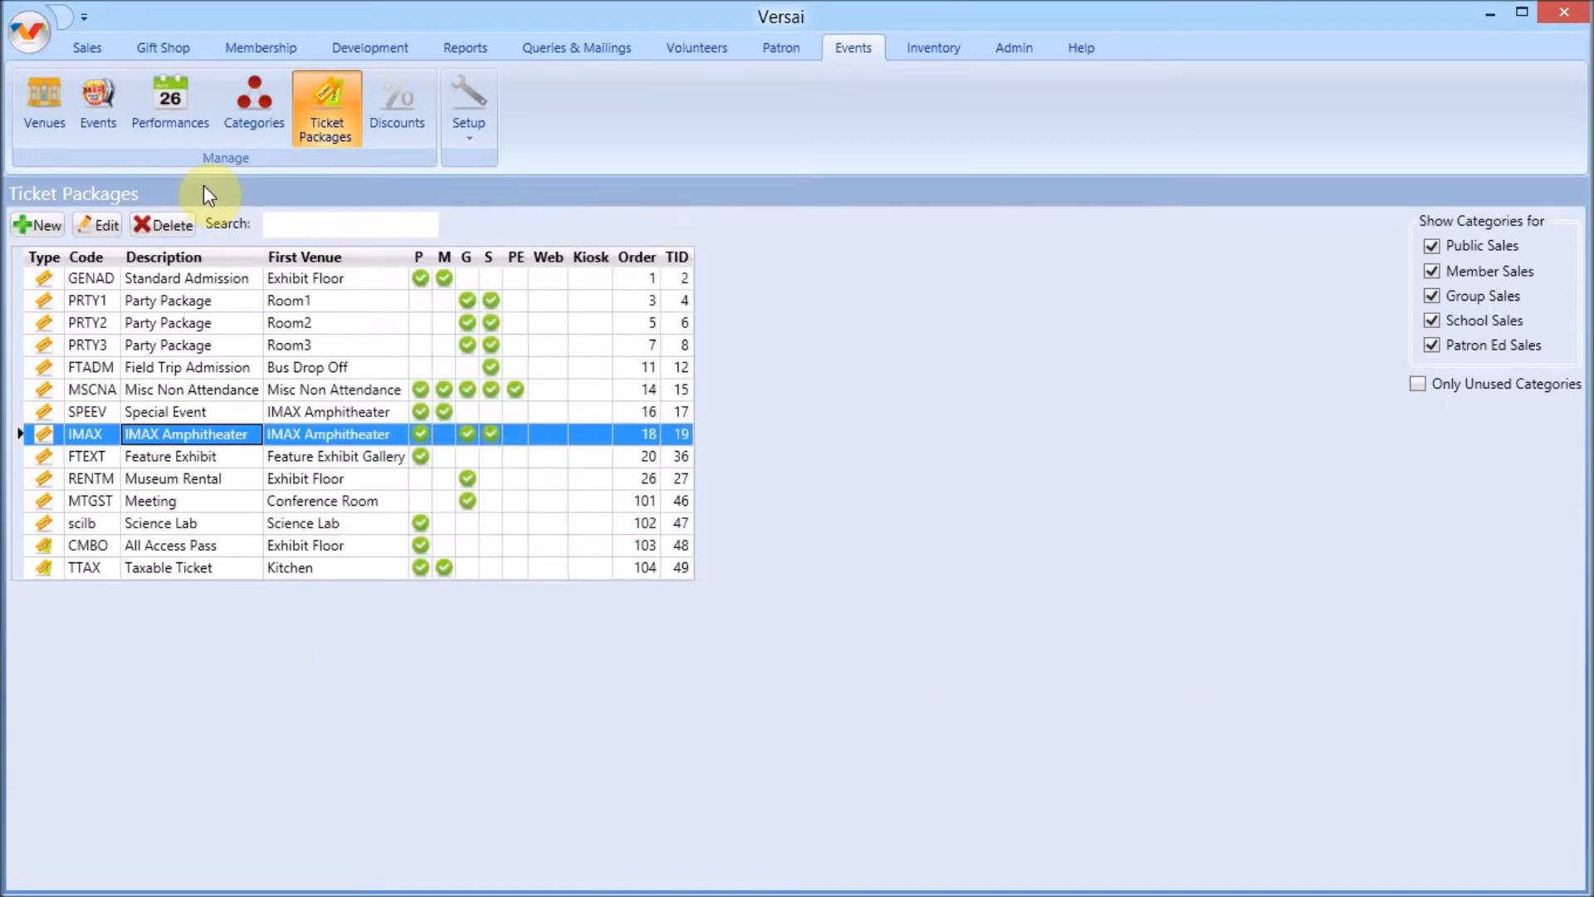
Open the admission categories and filter them to show only Public Sales categories
{"action": "left_click", "coordinate": [244, 137]}
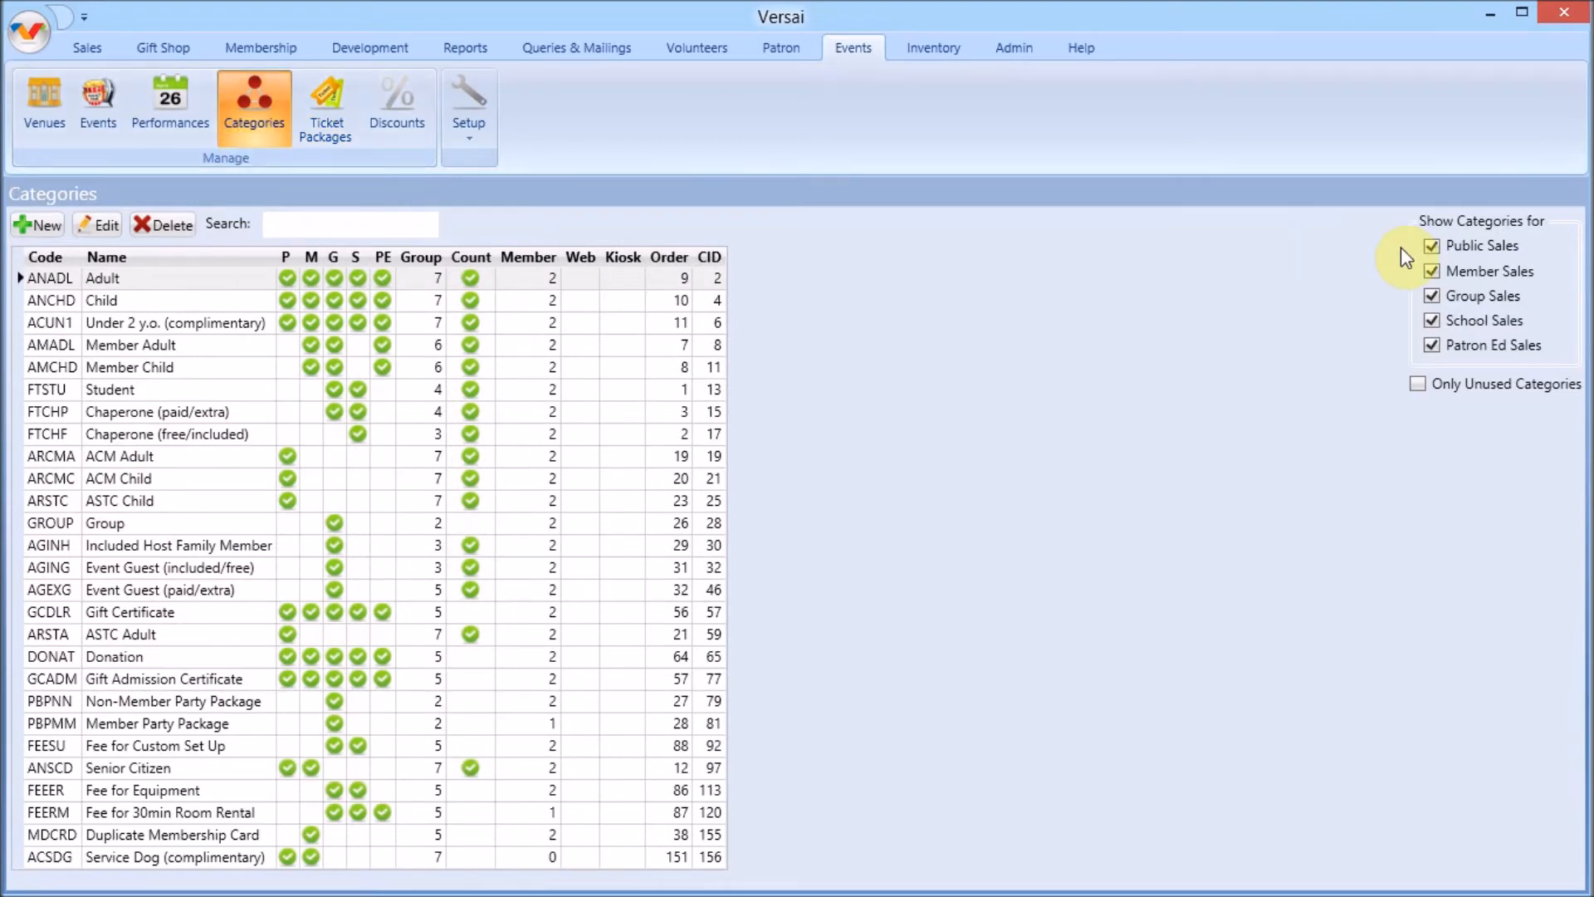
{"action": "left_click", "coordinate": [1449, 301]}
{"action": "left_click", "coordinate": [1433, 349]}
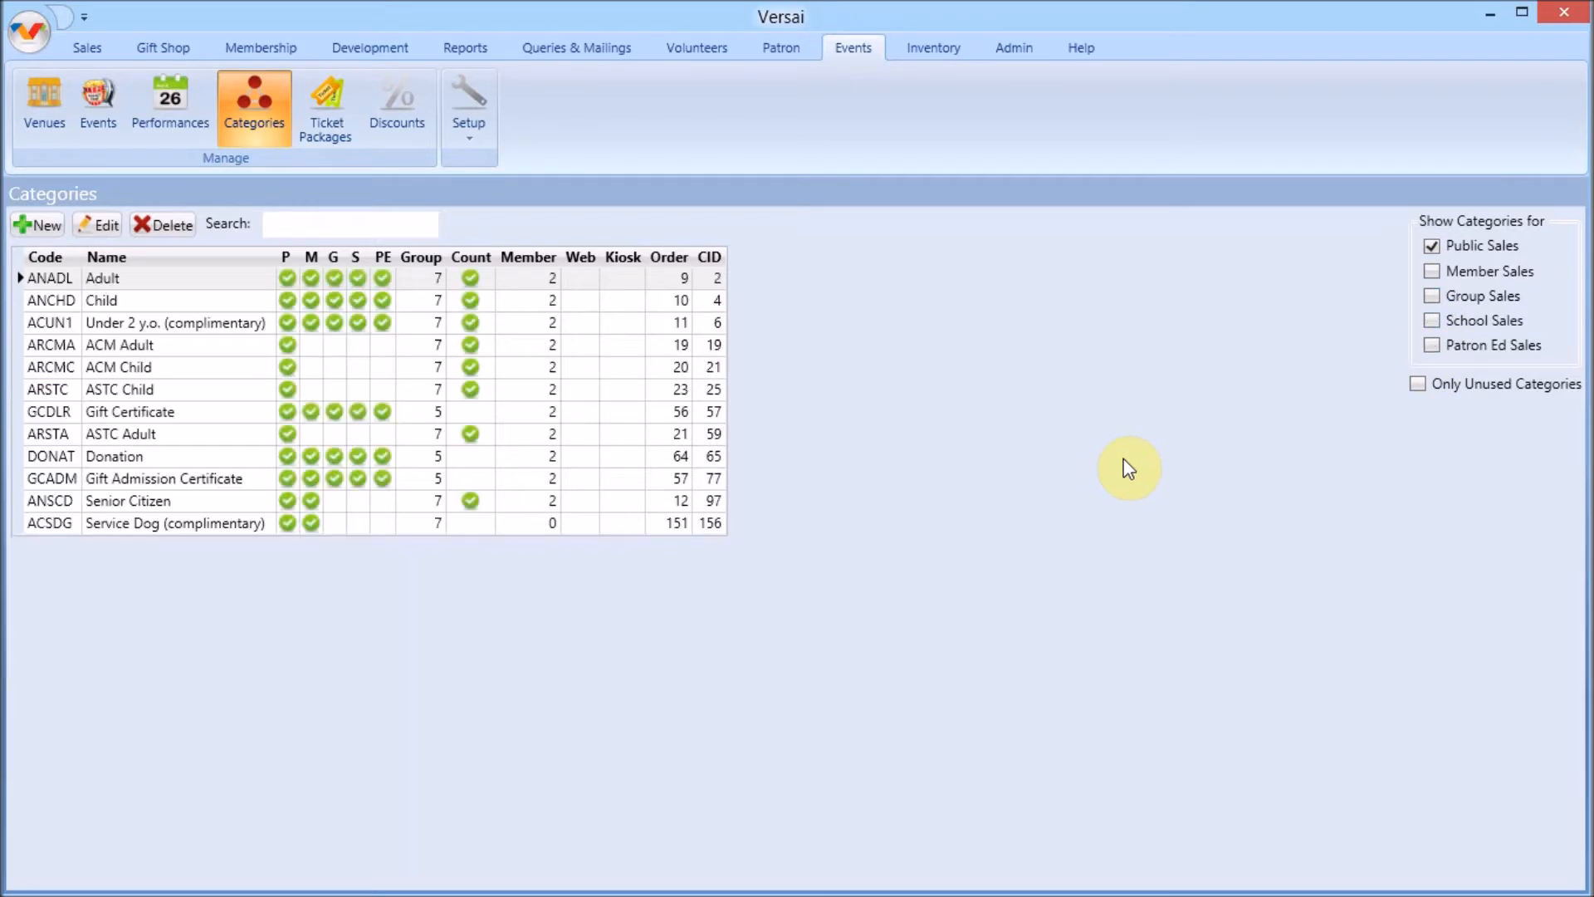
Open the Adult admission category, toggle its Count Attendance option, and save it
{"action": "left_click", "coordinate": [156, 299]}
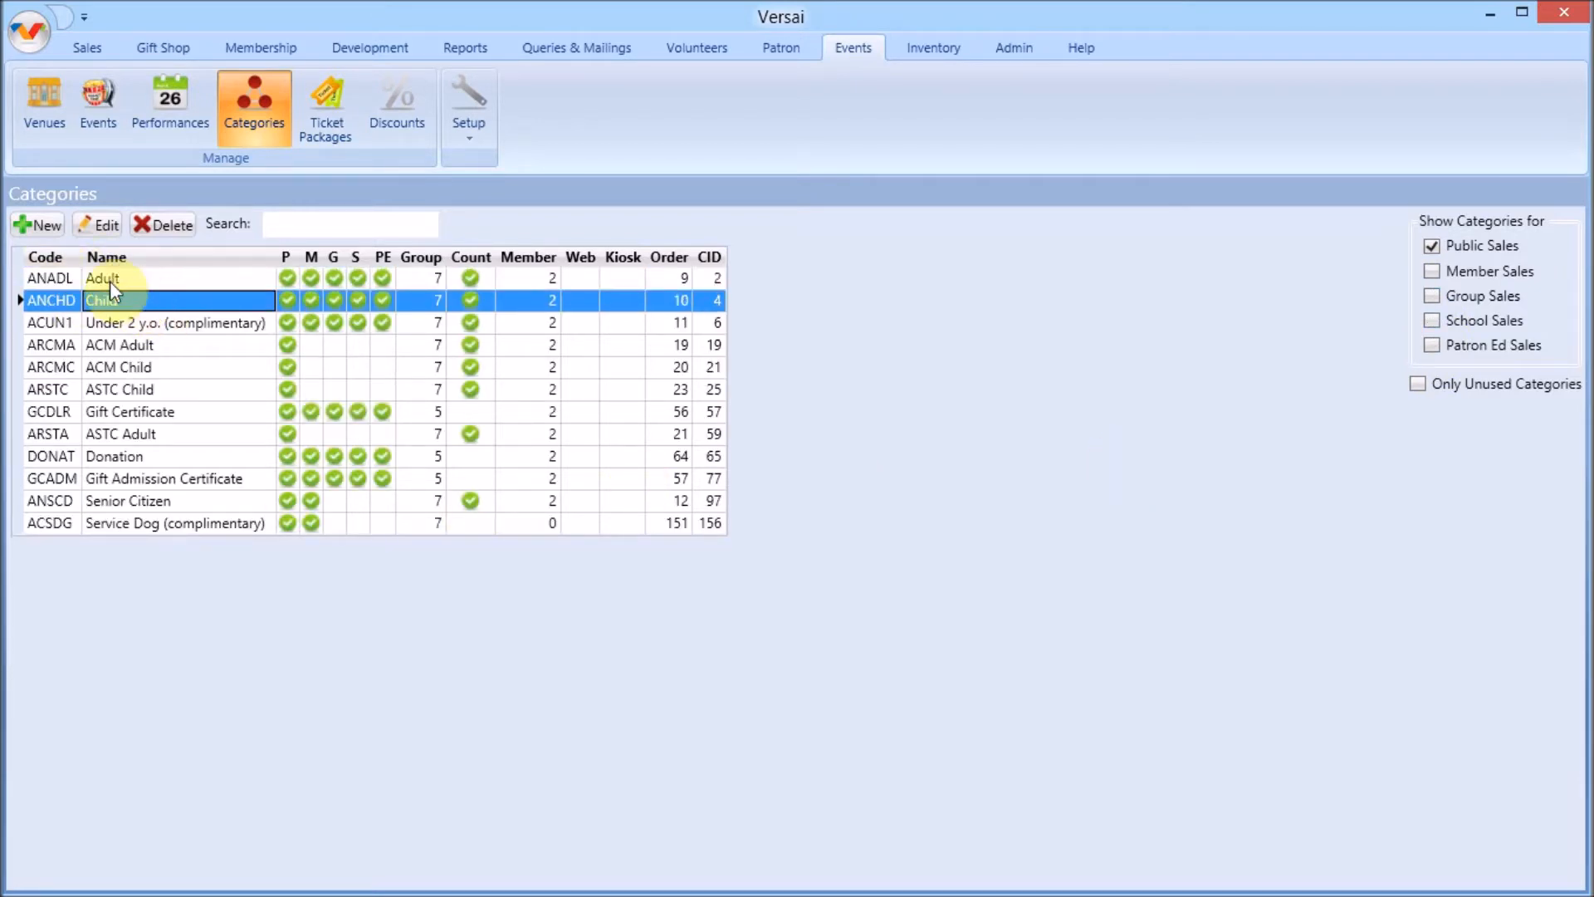
{"action": "double_click", "coordinate": [133, 277]}
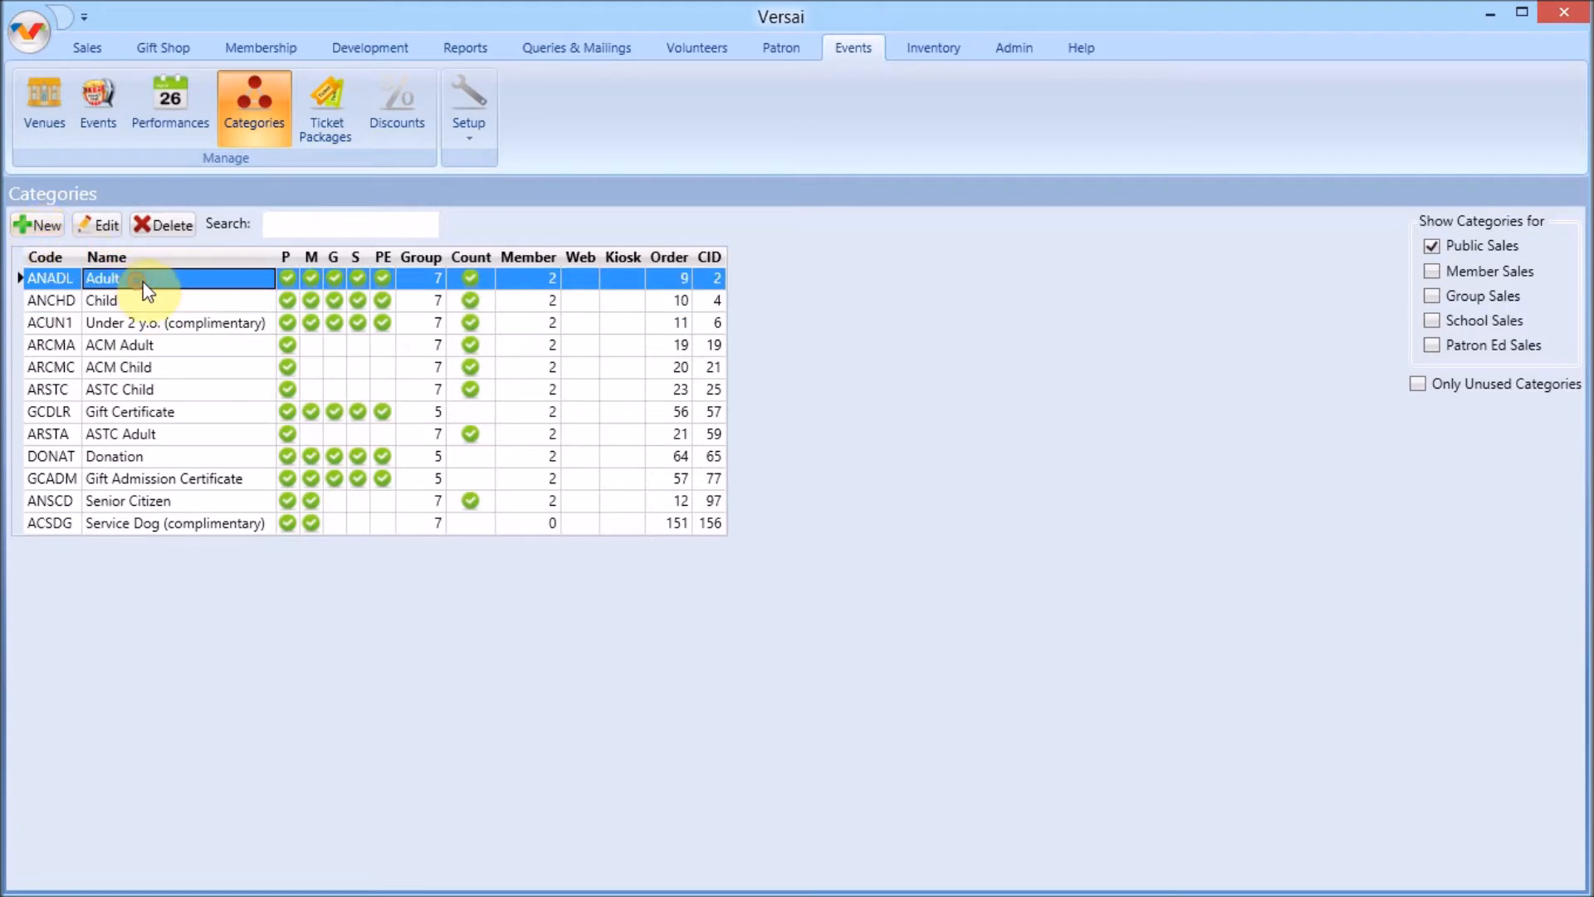
{"action": "left_click", "coordinate": [843, 290]}
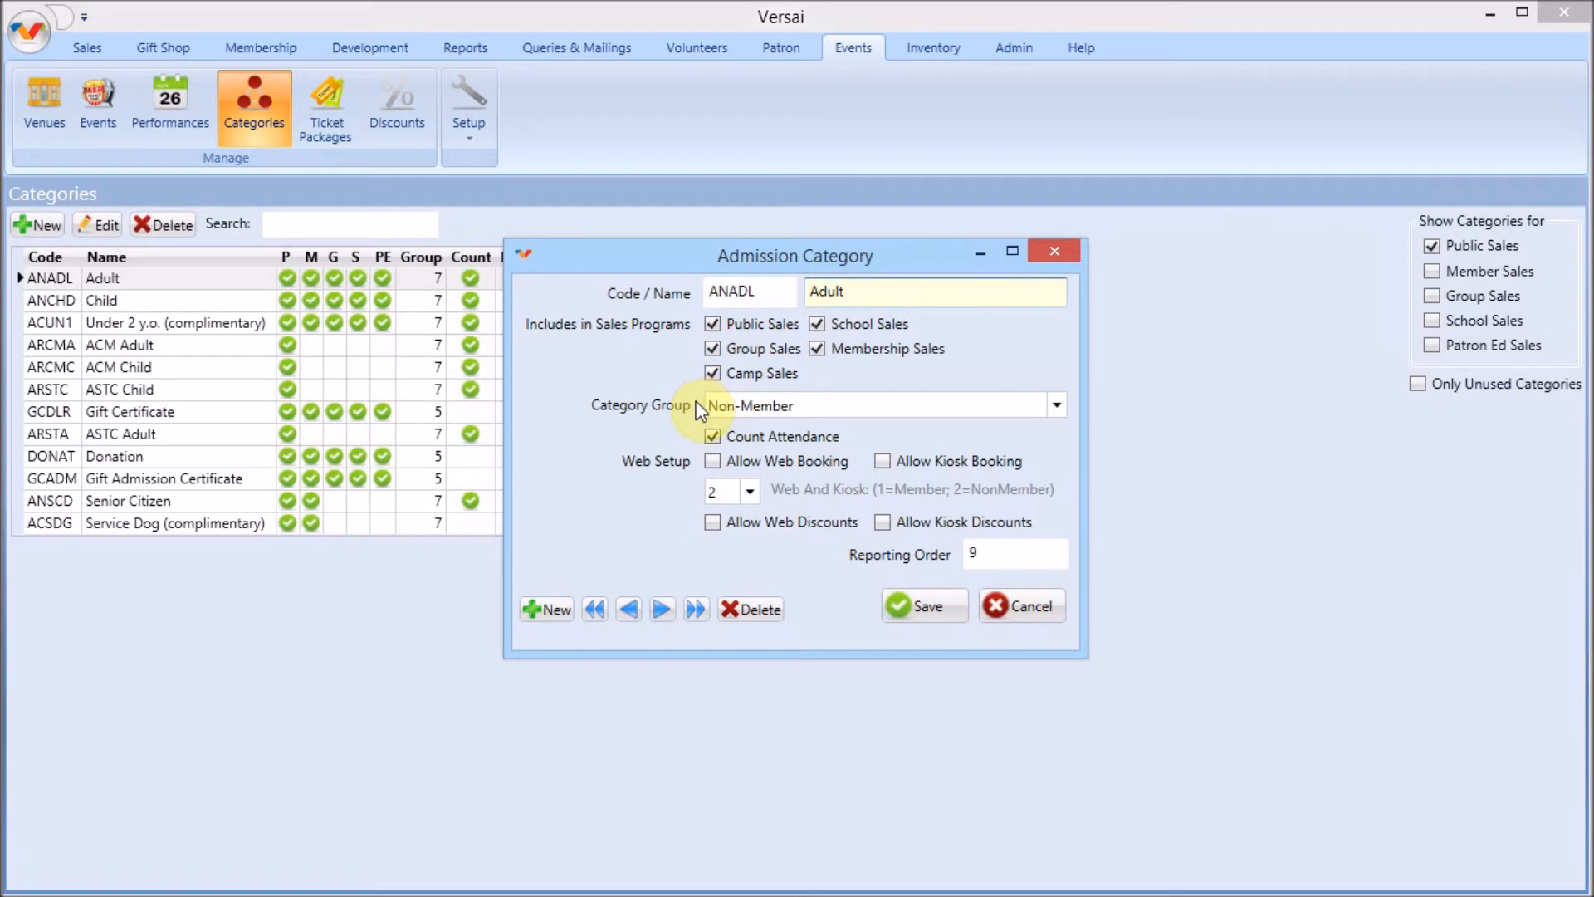
{"action": "left_click", "coordinate": [712, 438]}
{"action": "left_click", "coordinate": [942, 604]}
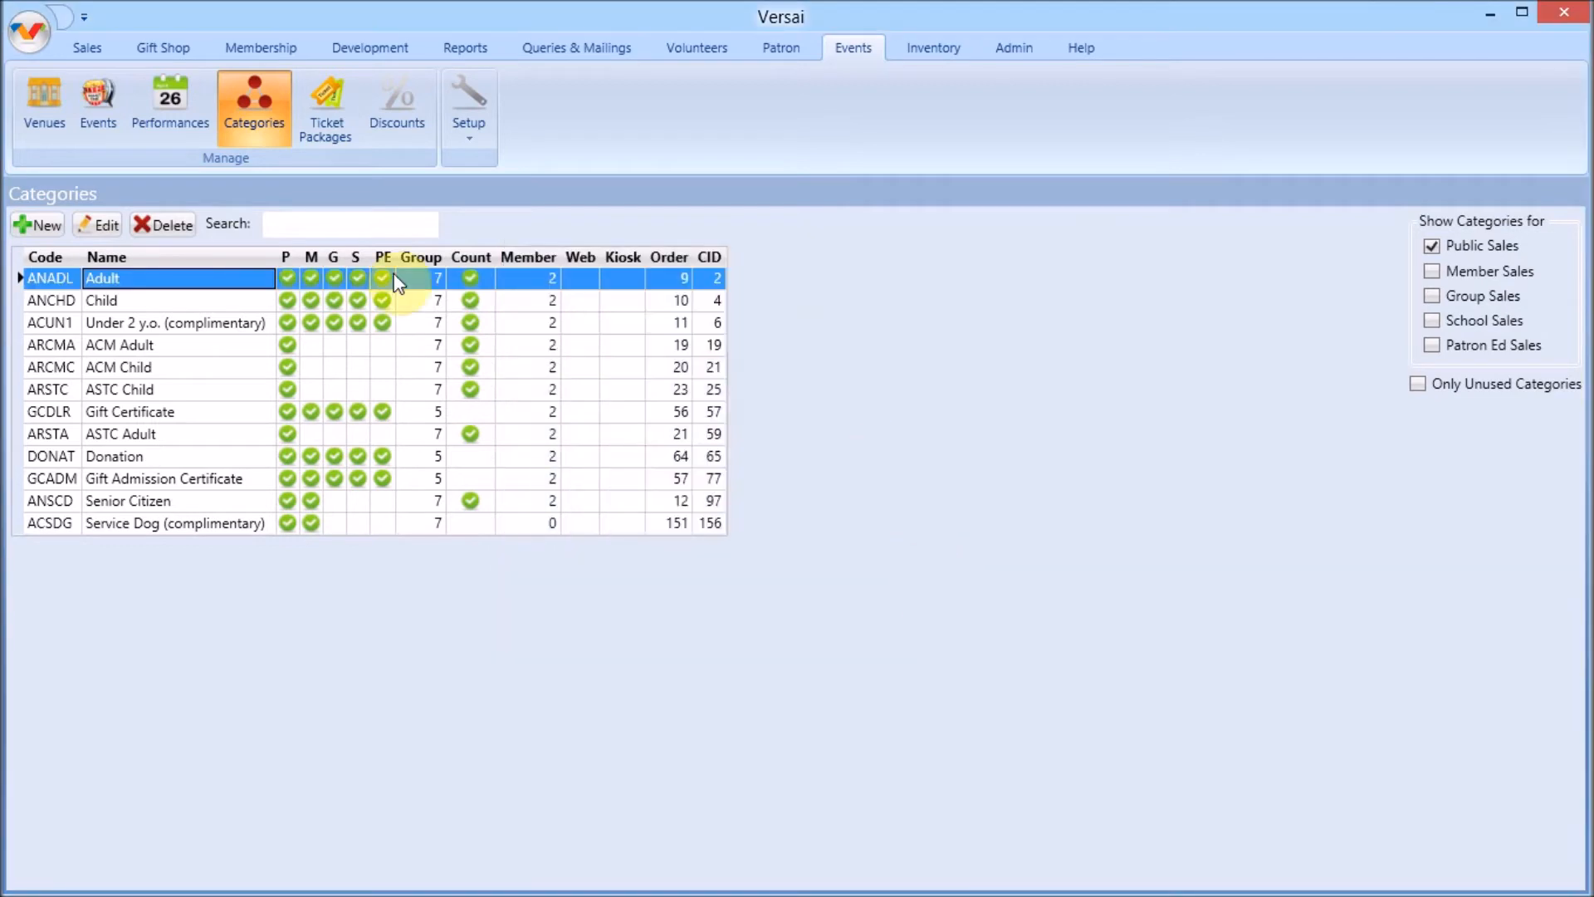
Open the IMAX: Puppies in Space 3D event and review its venue, capacity and timed-event settings
{"action": "left_click", "coordinate": [107, 125]}
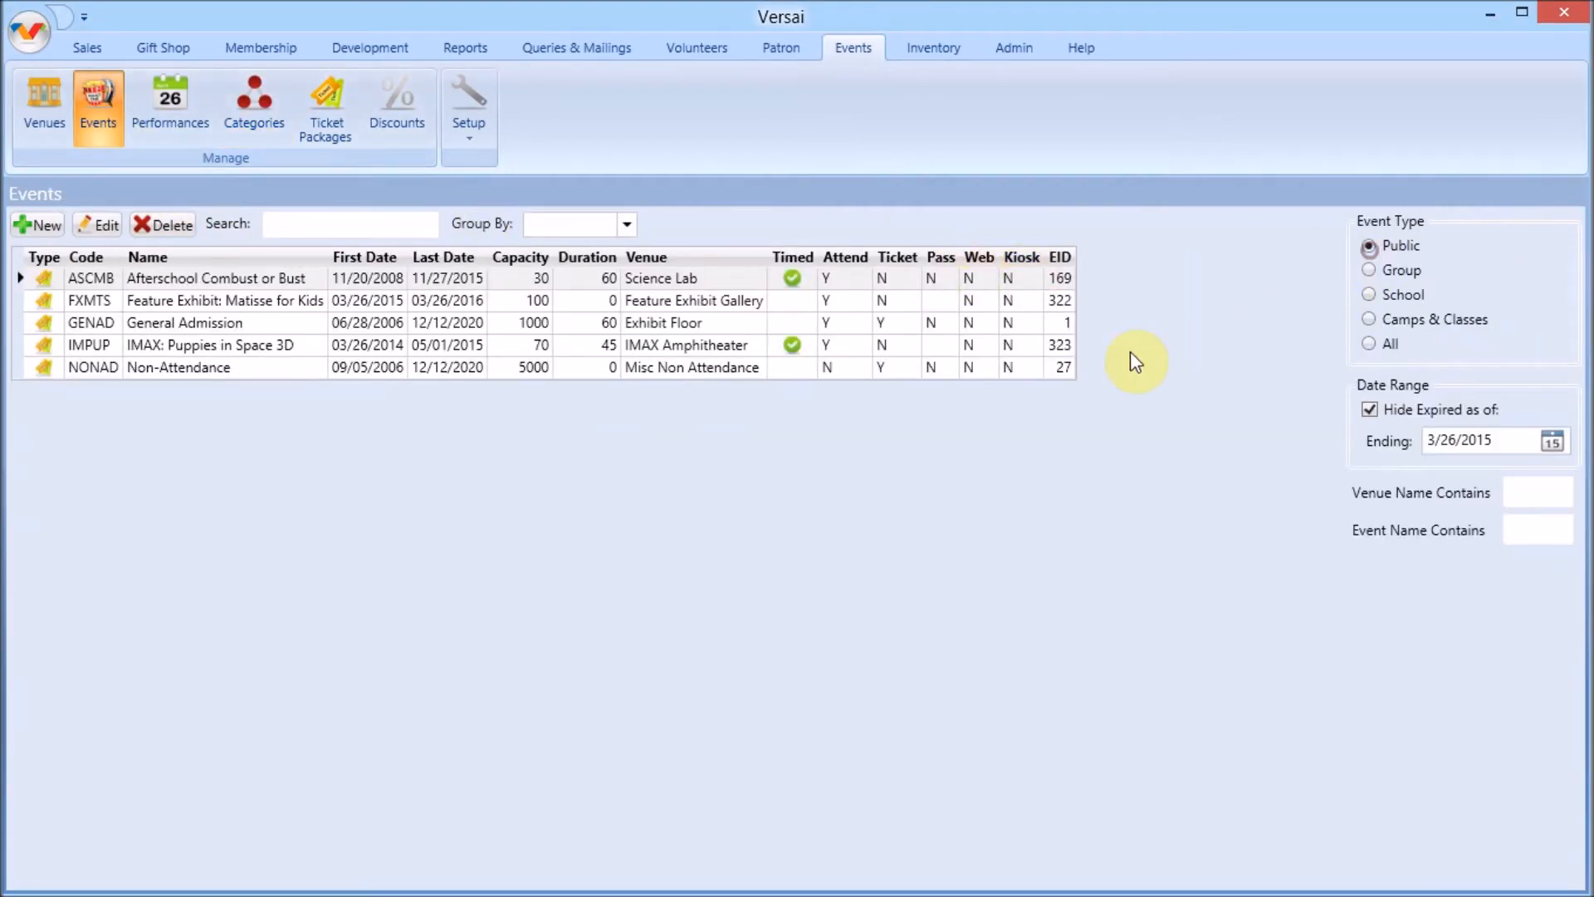
{"action": "left_click", "coordinate": [230, 349]}
{"action": "double_click", "coordinate": [230, 352]}
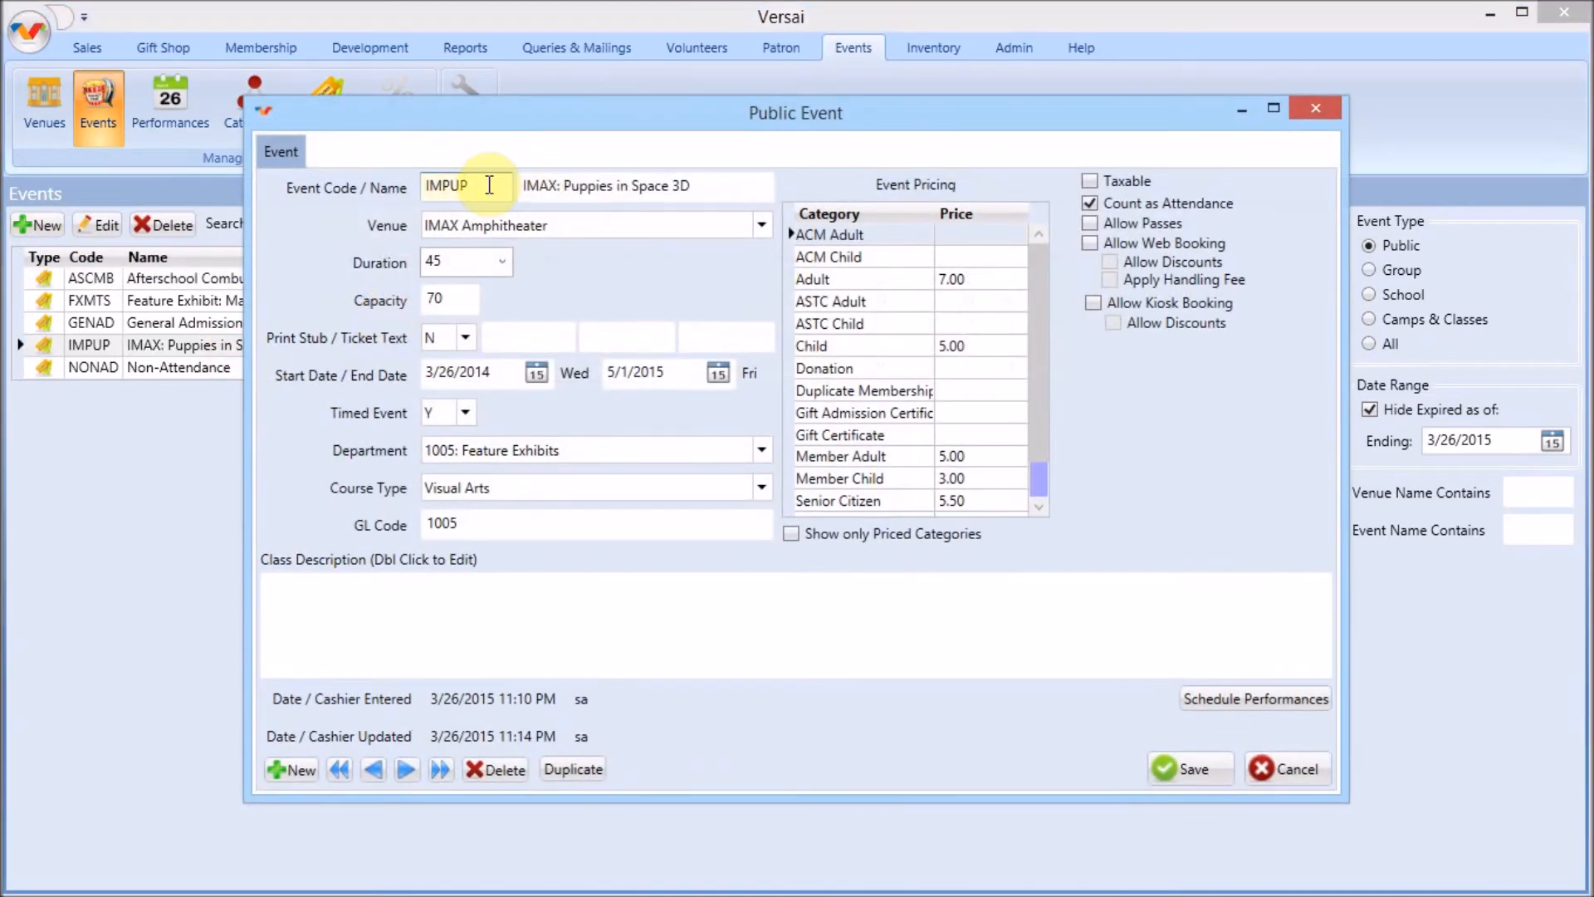
{"action": "left_click", "coordinate": [762, 227]}
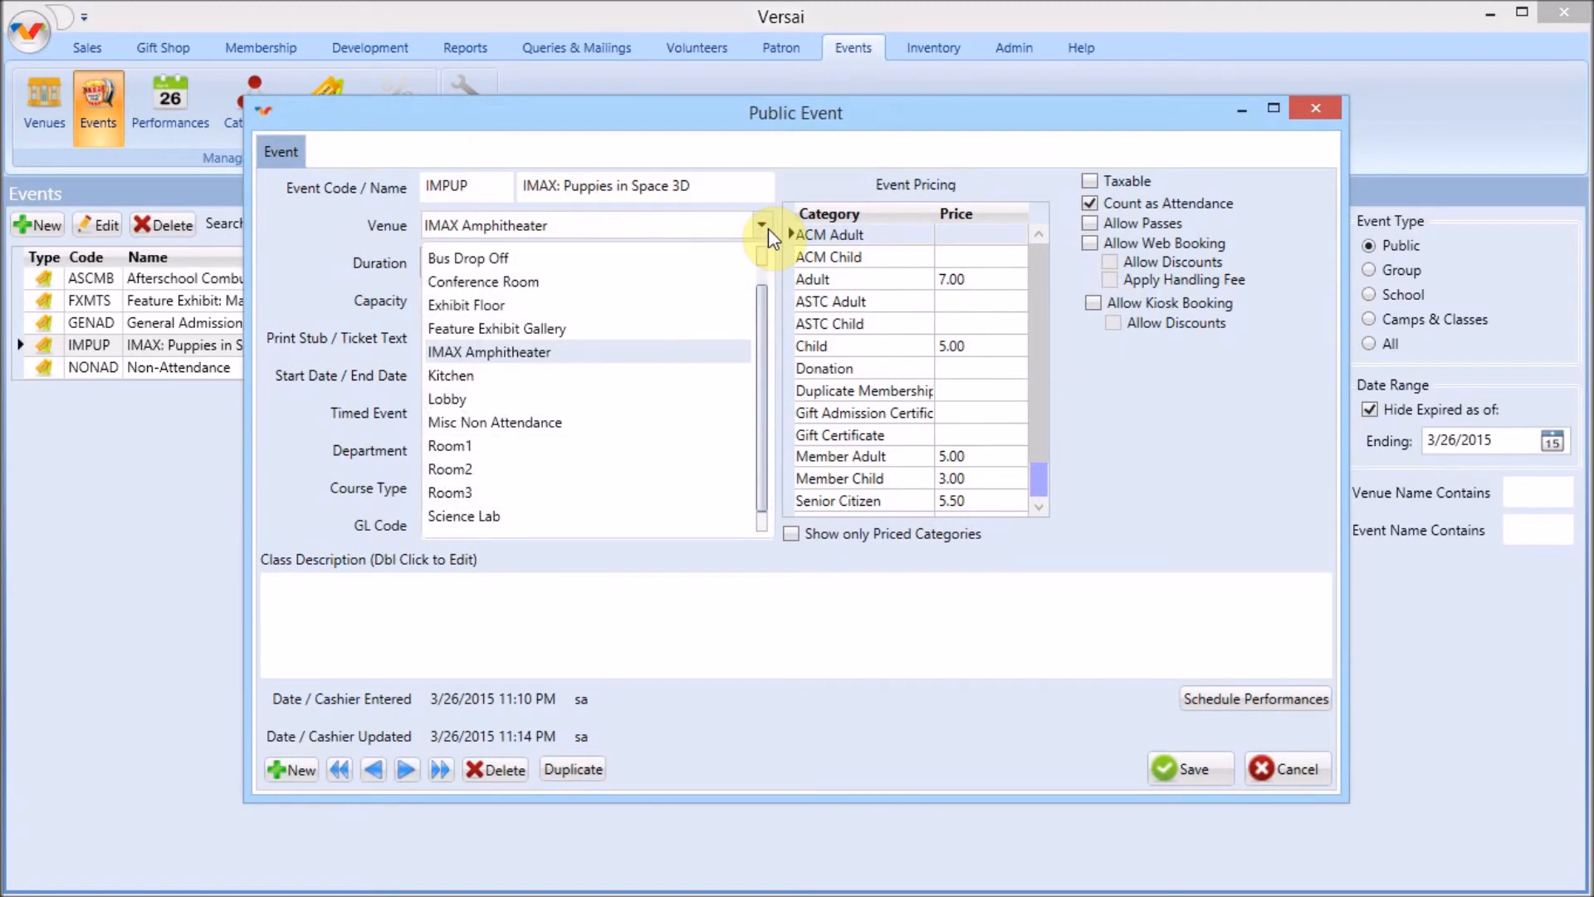
{"action": "left_click", "coordinate": [763, 228]}
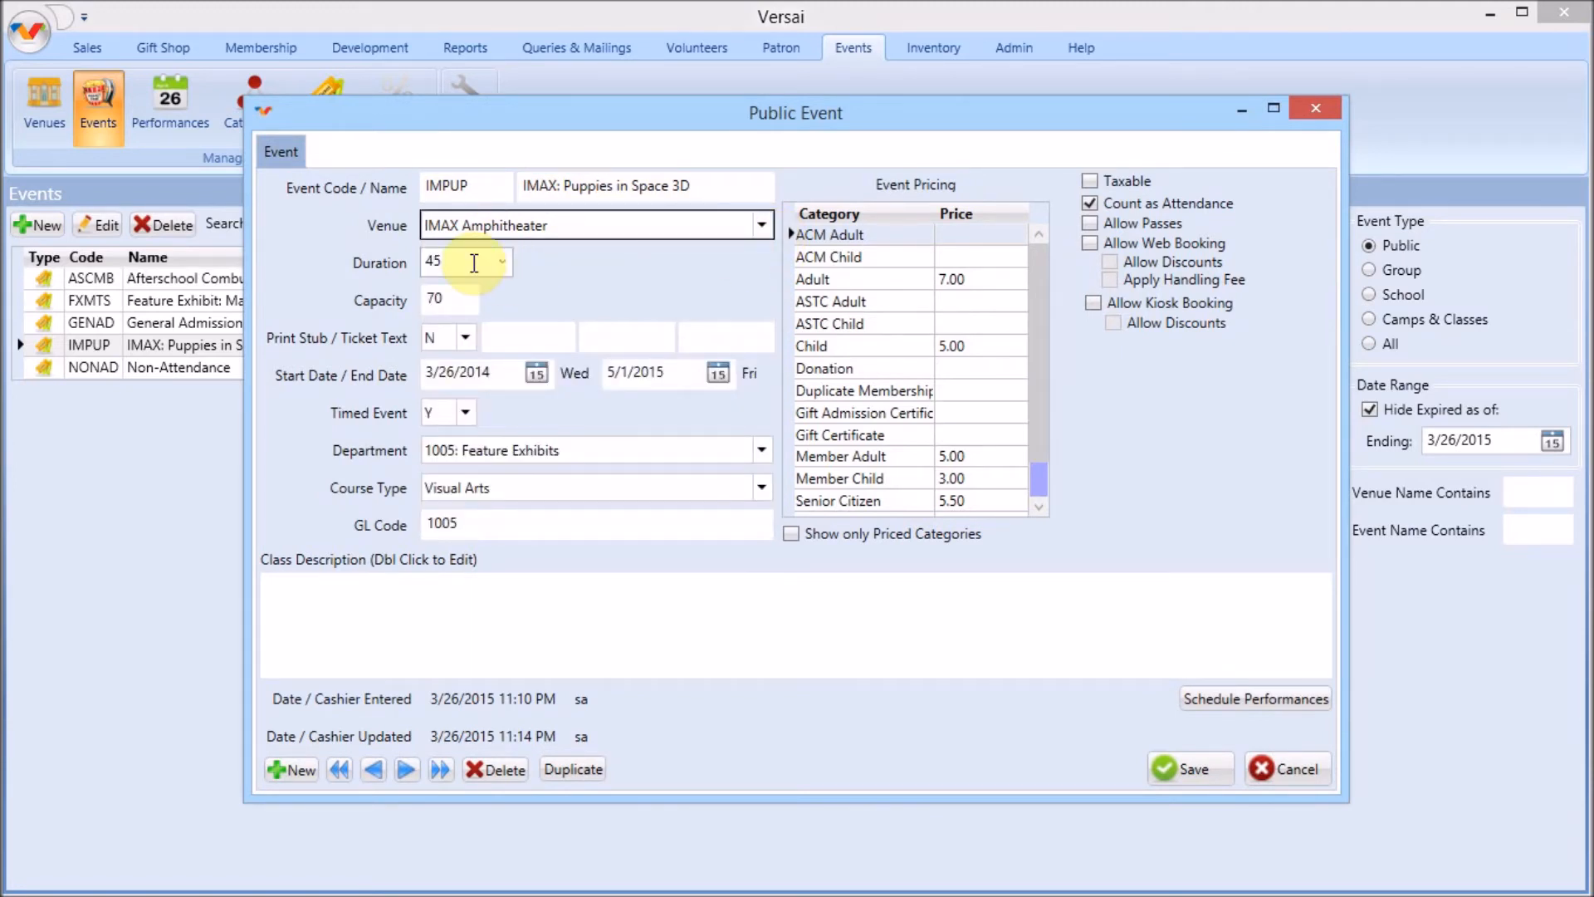
{"action": "left_click", "coordinate": [475, 296]}
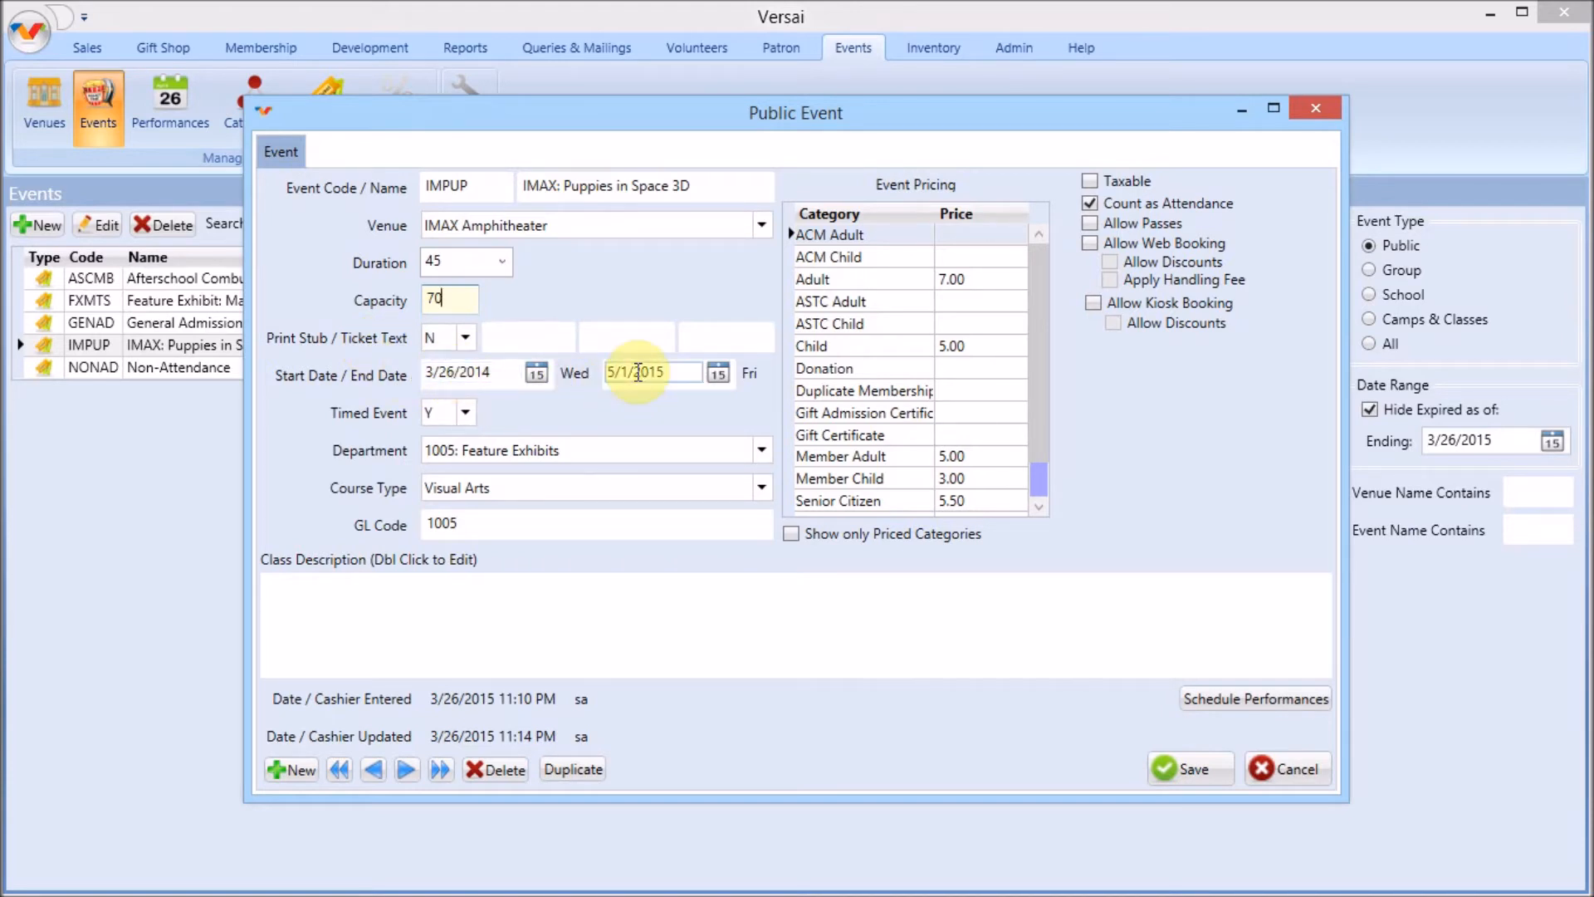
{"action": "left_click", "coordinate": [466, 411]}
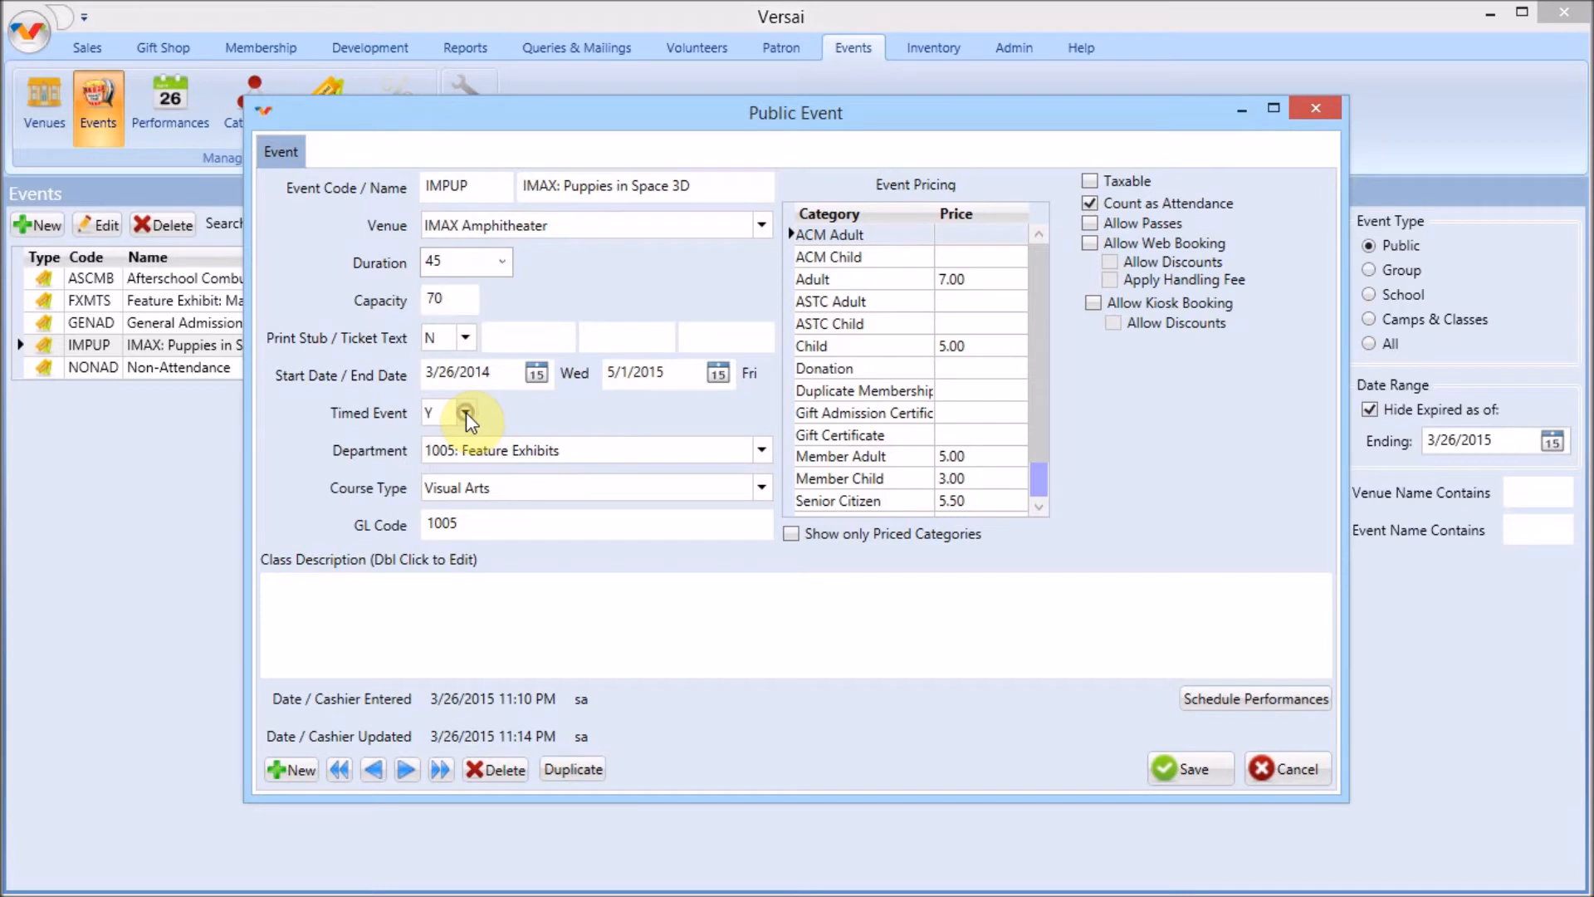
{"action": "left_click", "coordinate": [455, 412]}
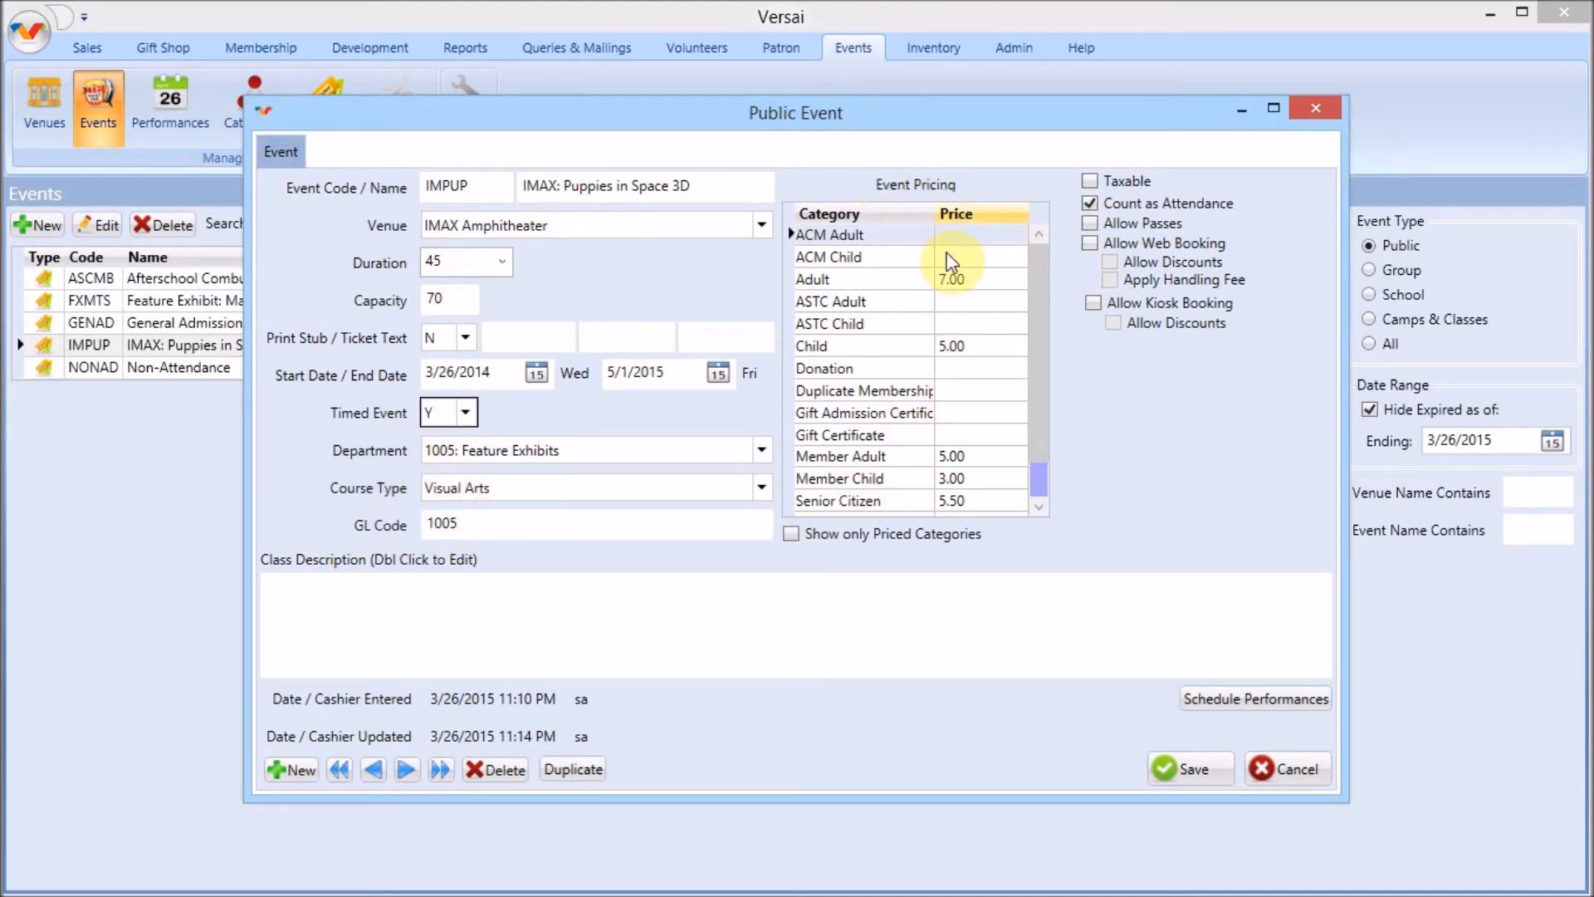
Review the event's category prices, toggling the option to show only priced categories
{"action": "left_click", "coordinate": [956, 279]}
{"action": "left_click", "coordinate": [956, 347]}
{"action": "left_click", "coordinate": [965, 452]}
{"action": "left_click", "coordinate": [905, 528]}
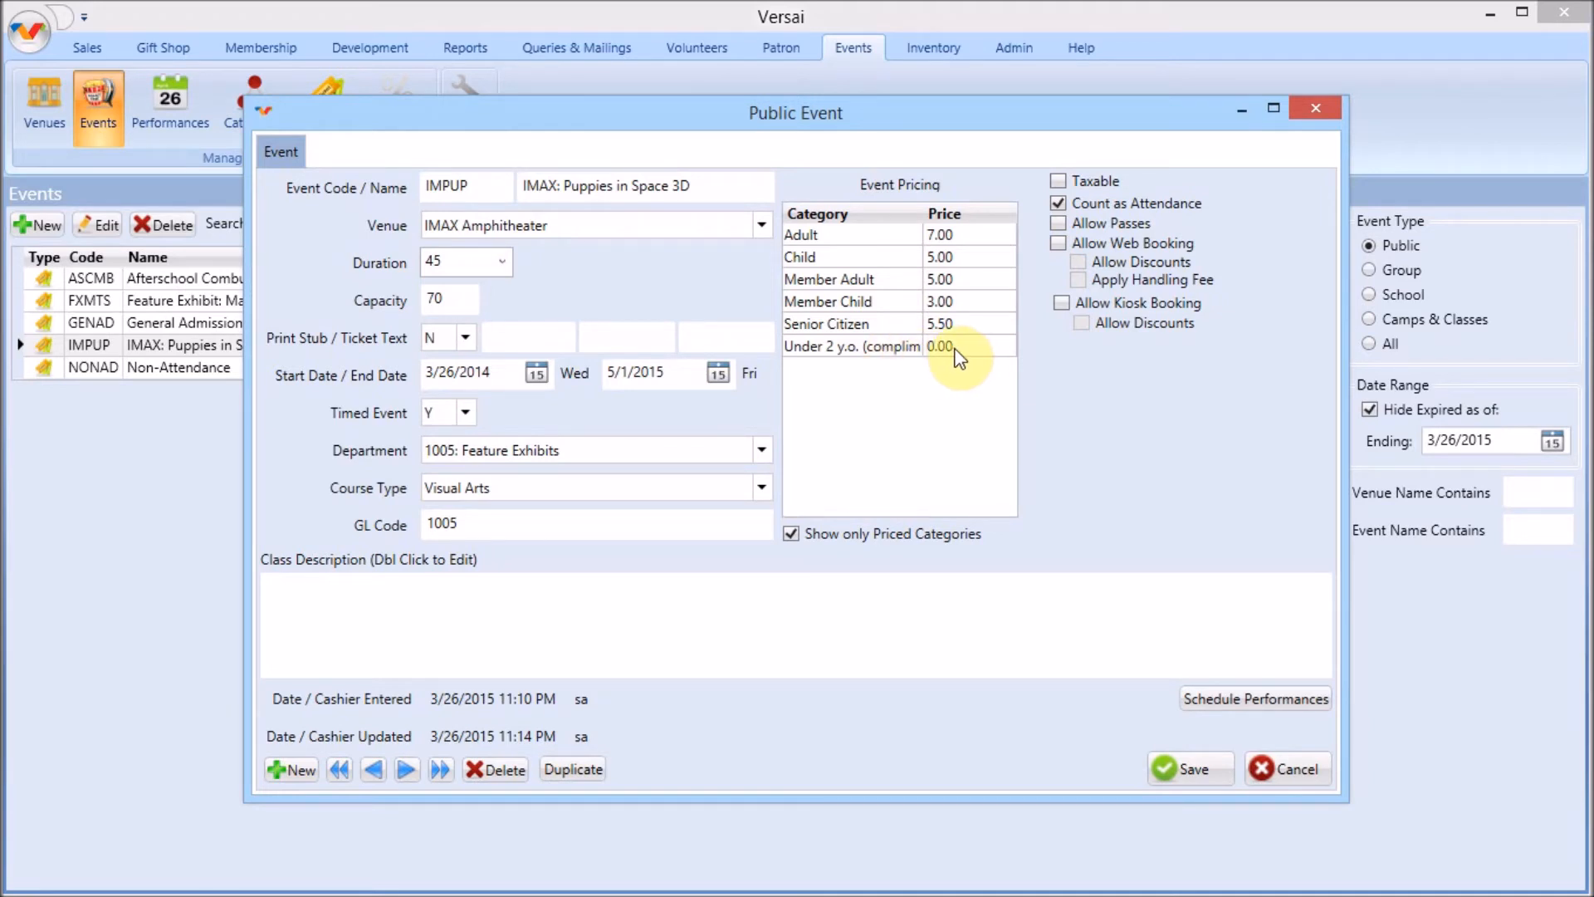
{"action": "left_click", "coordinate": [959, 525]}
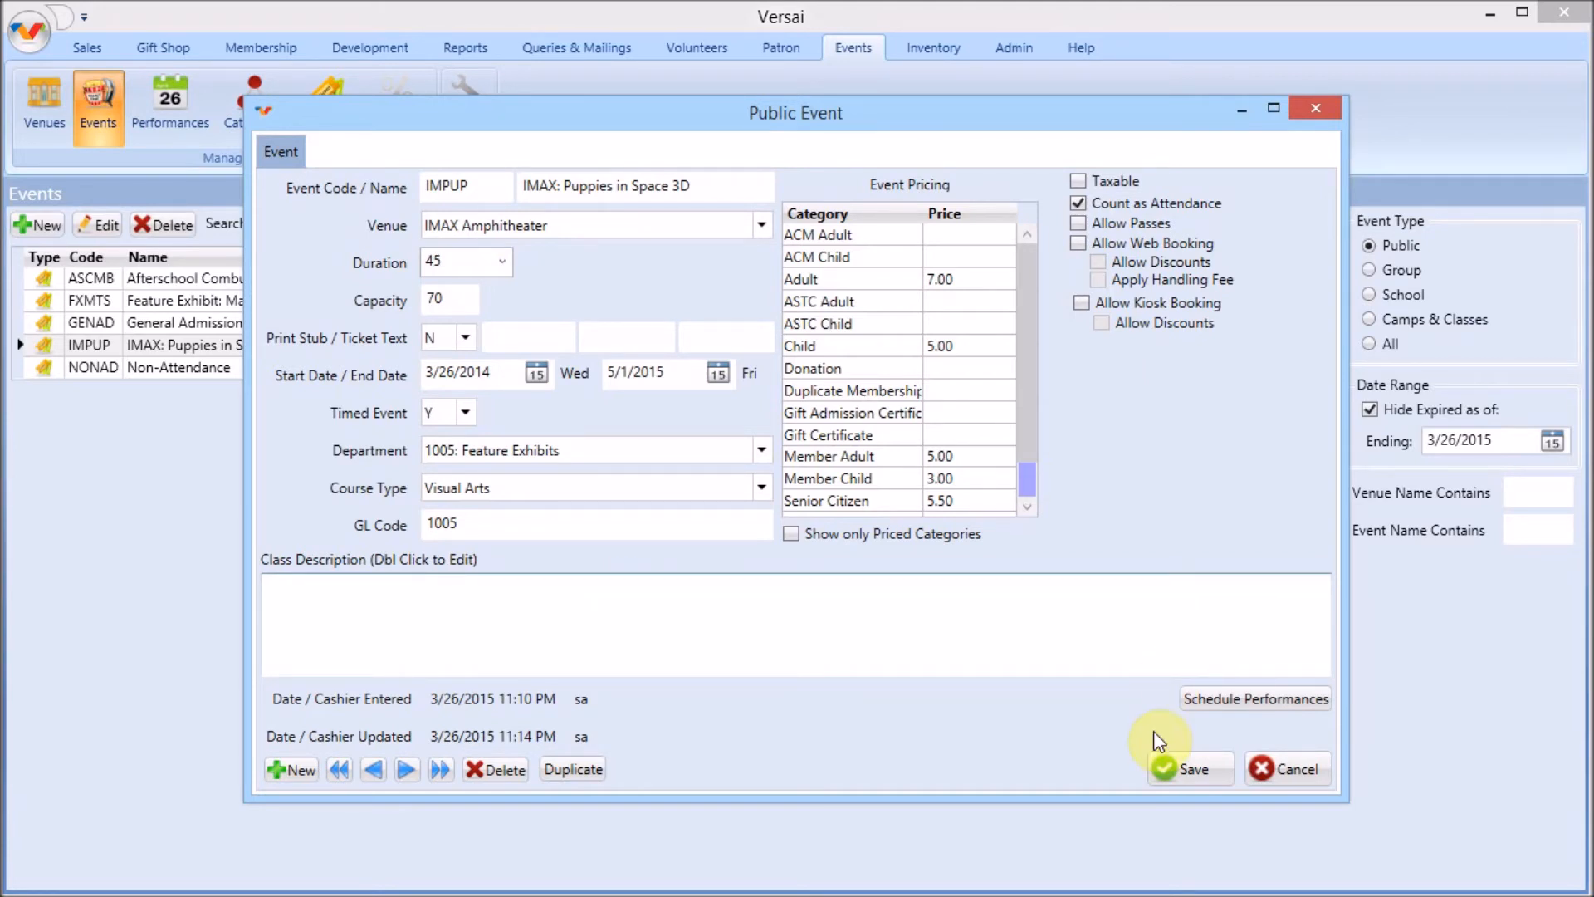
Open performance scheduling for the event and review its venue, date range and duration
{"action": "left_click", "coordinate": [1232, 700]}
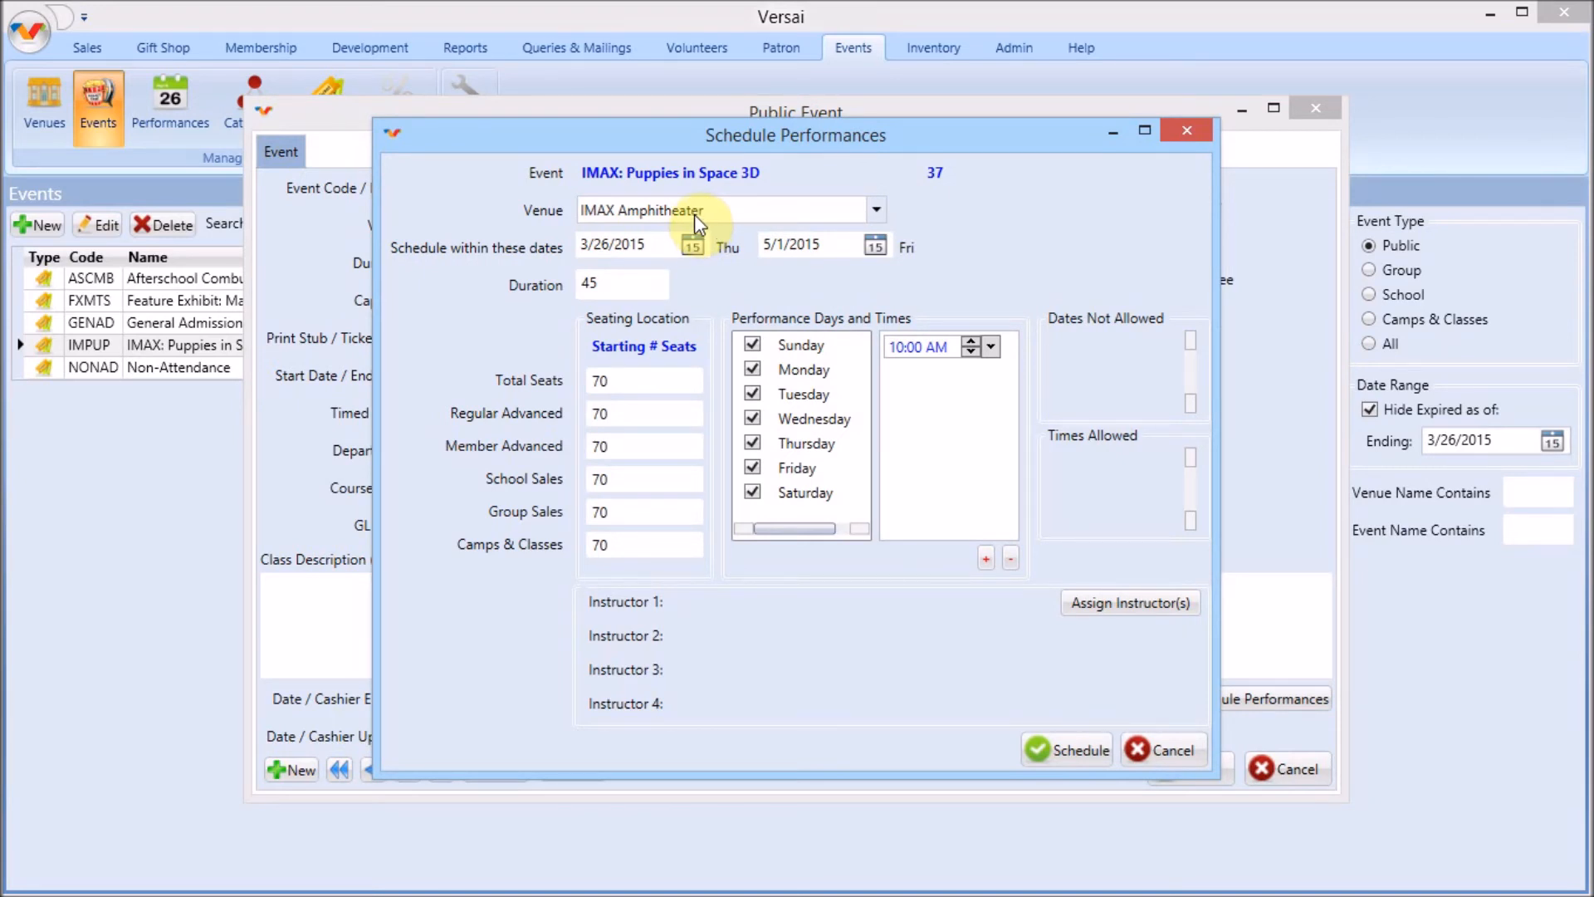
{"action": "left_click", "coordinate": [877, 213]}
{"action": "left_click", "coordinate": [882, 218]}
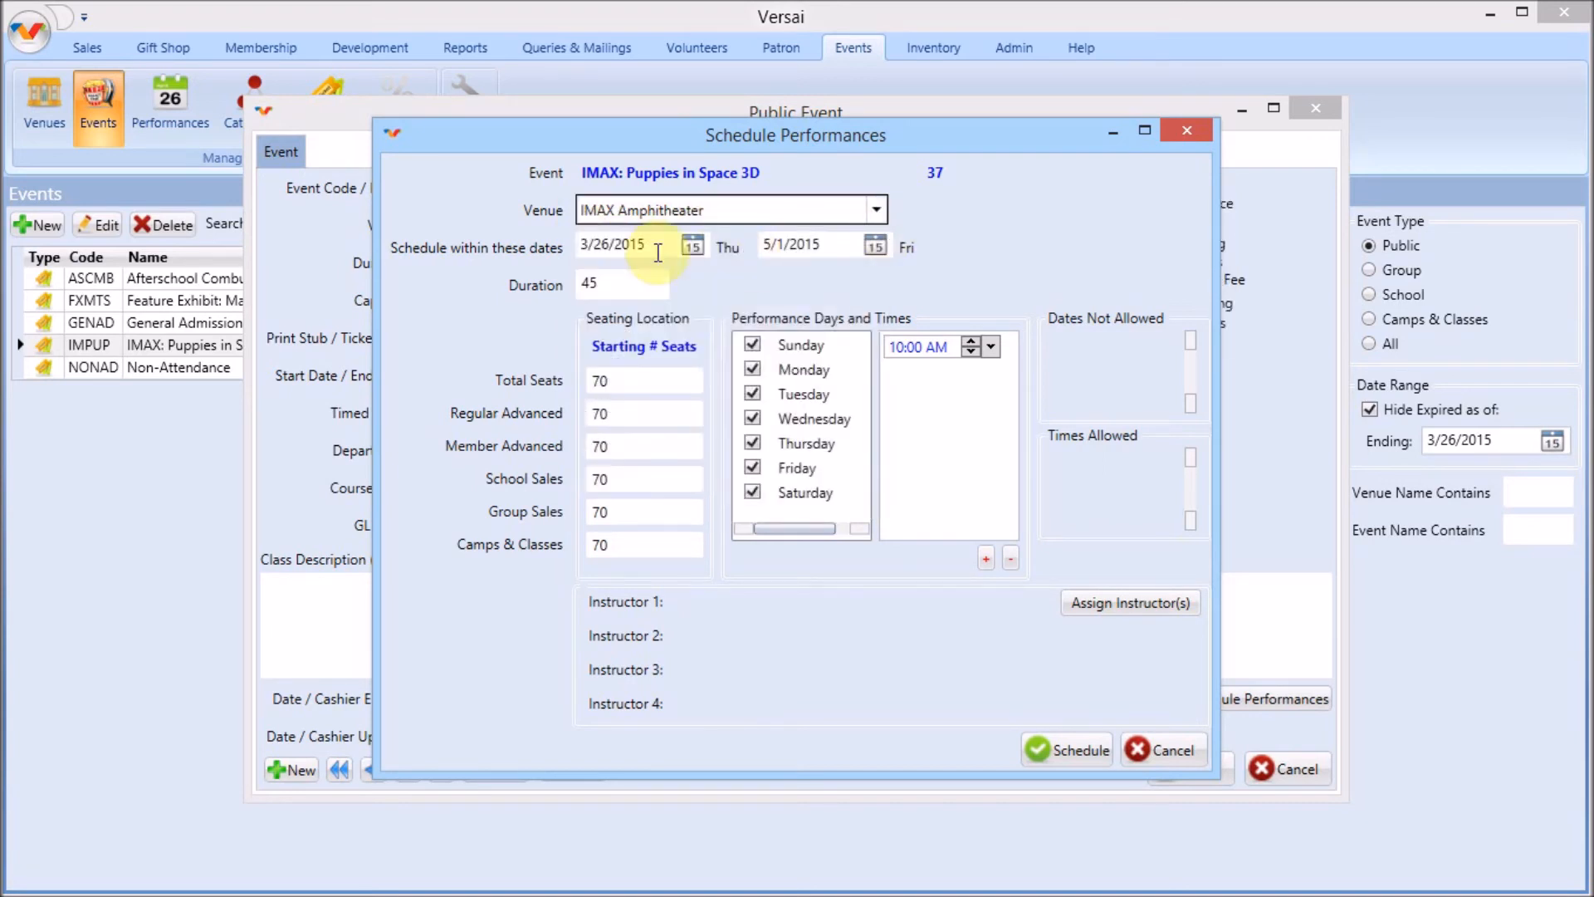
{"action": "left_click", "coordinate": [874, 247]}
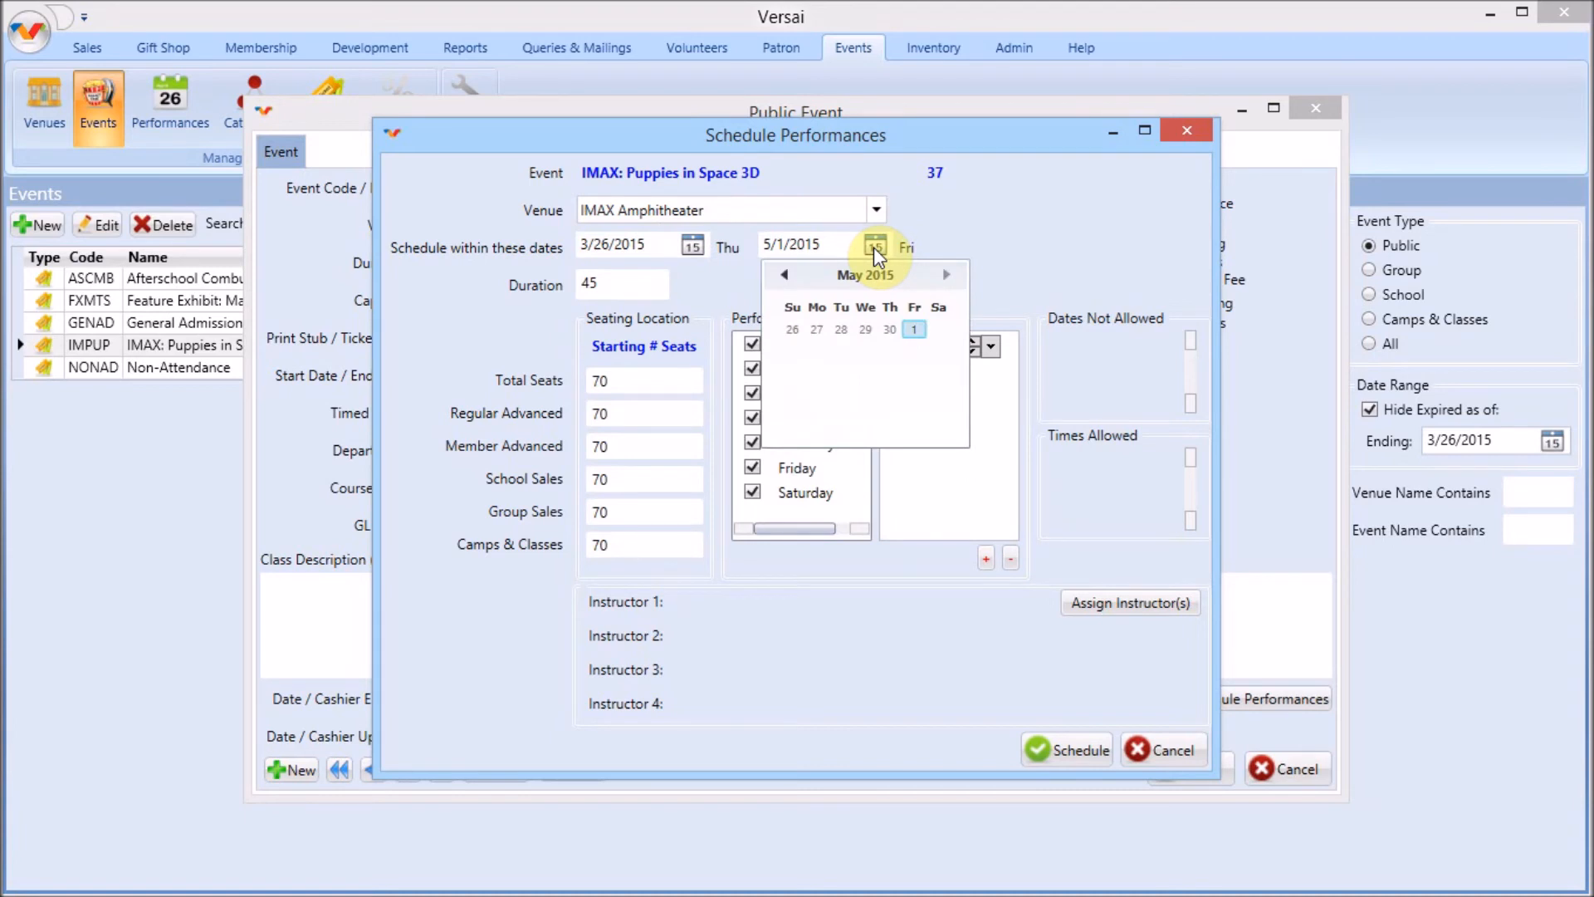
{"action": "left_click", "coordinate": [873, 247]}
{"action": "left_click", "coordinate": [637, 282]}
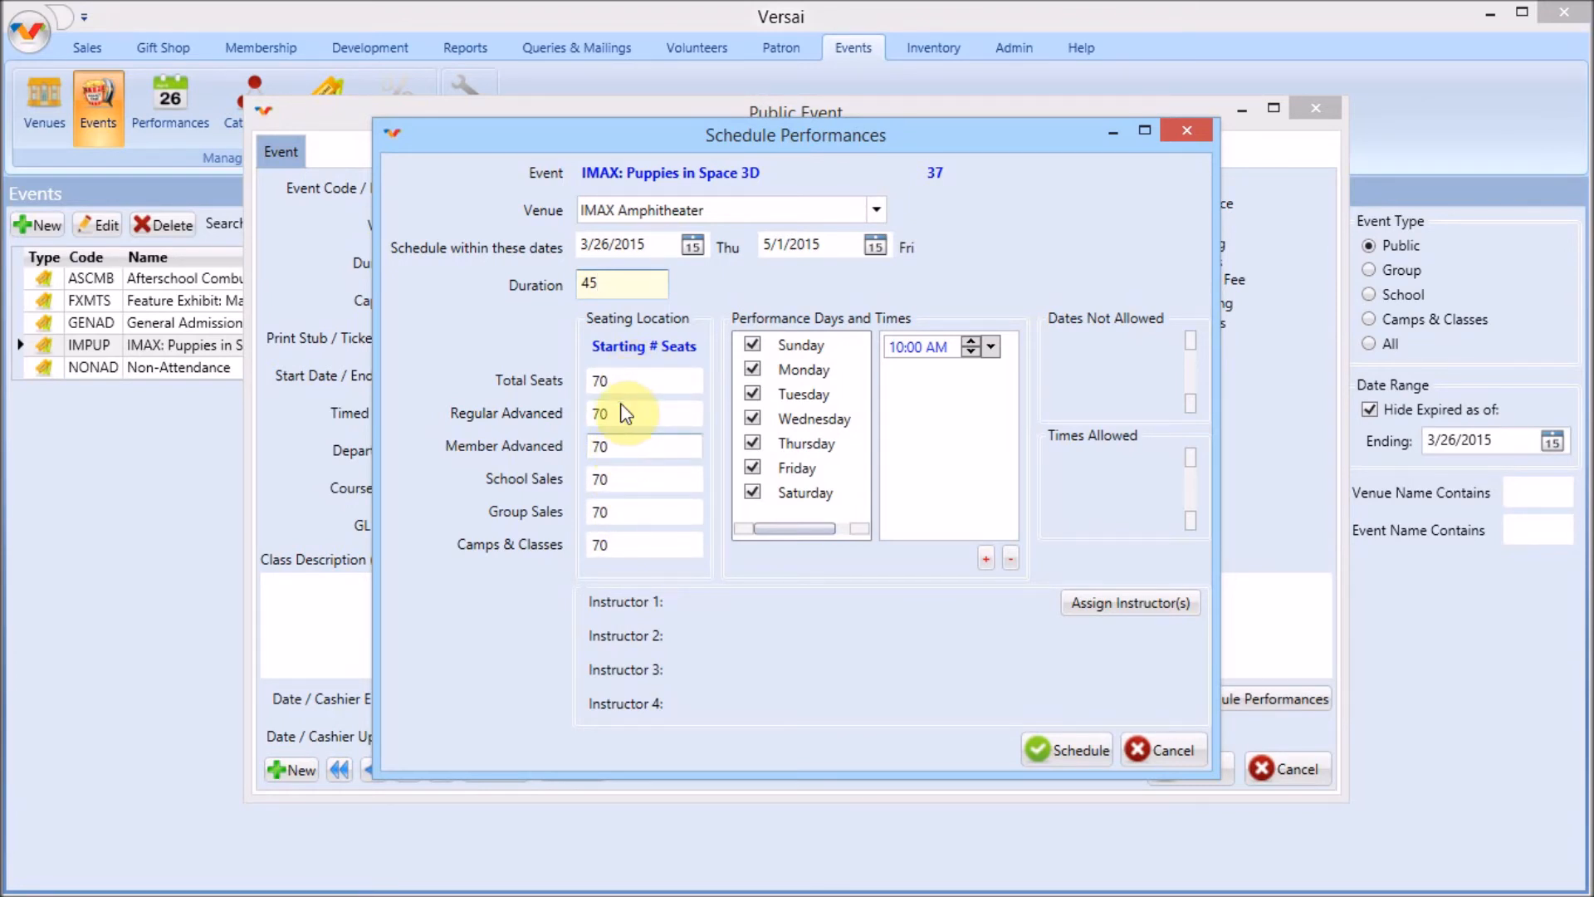
Set Regular Advanced seats to 60 and School Sales, Group Sales and Camps & Classes seats to 0
{"action": "left_click", "coordinate": [585, 416]}
{"action": "type", "text": "60"}
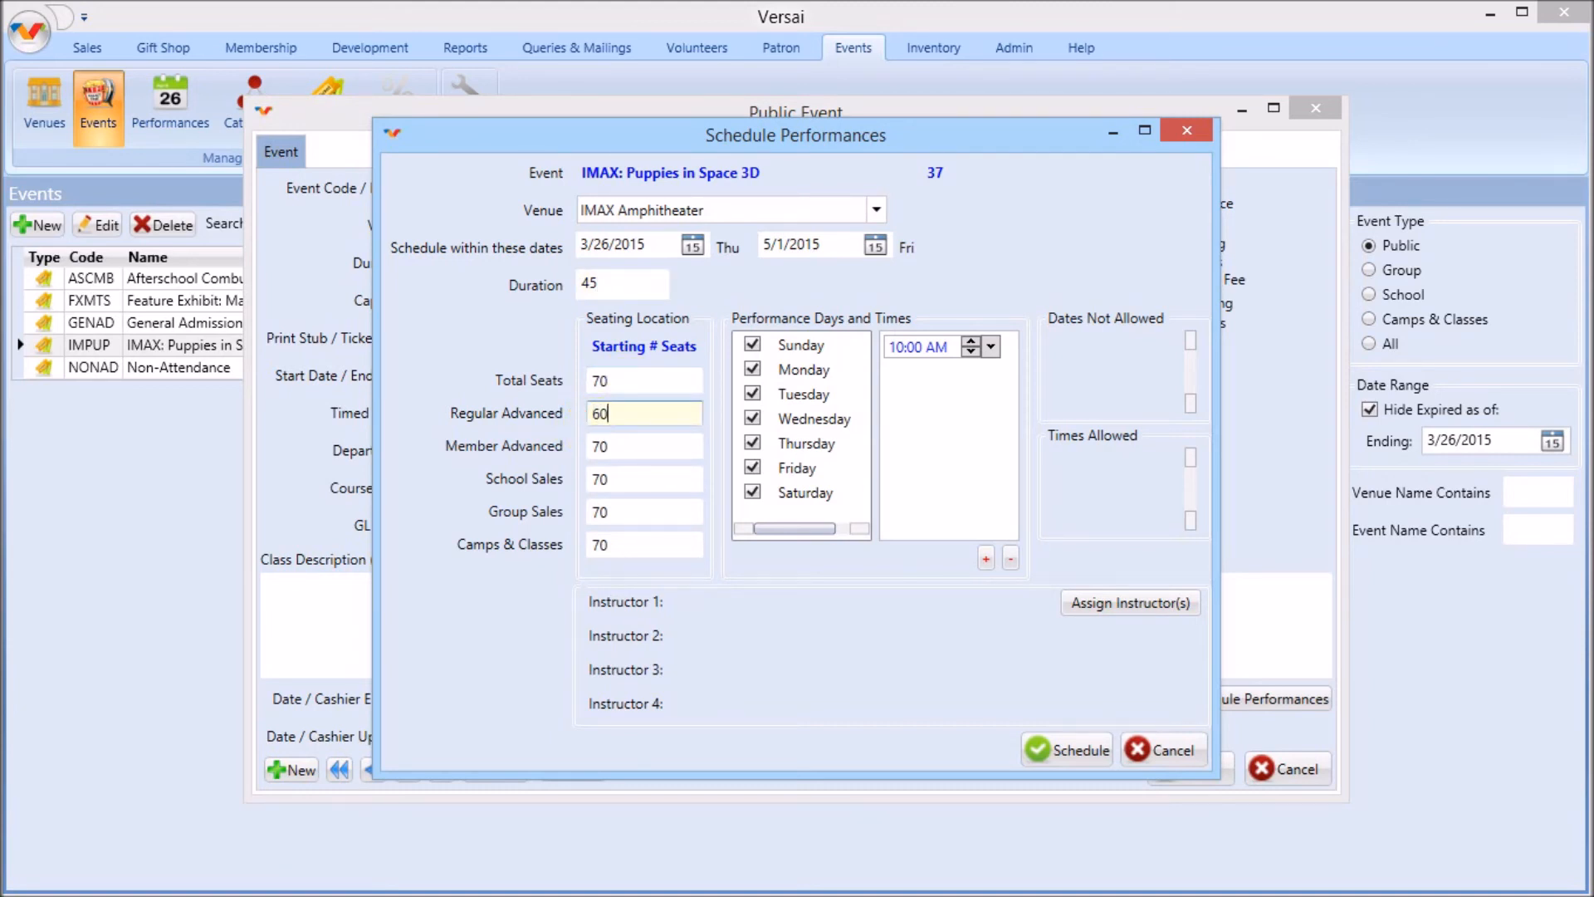
{"action": "key", "text": "Tab"}
{"action": "key", "text": "Tab"}
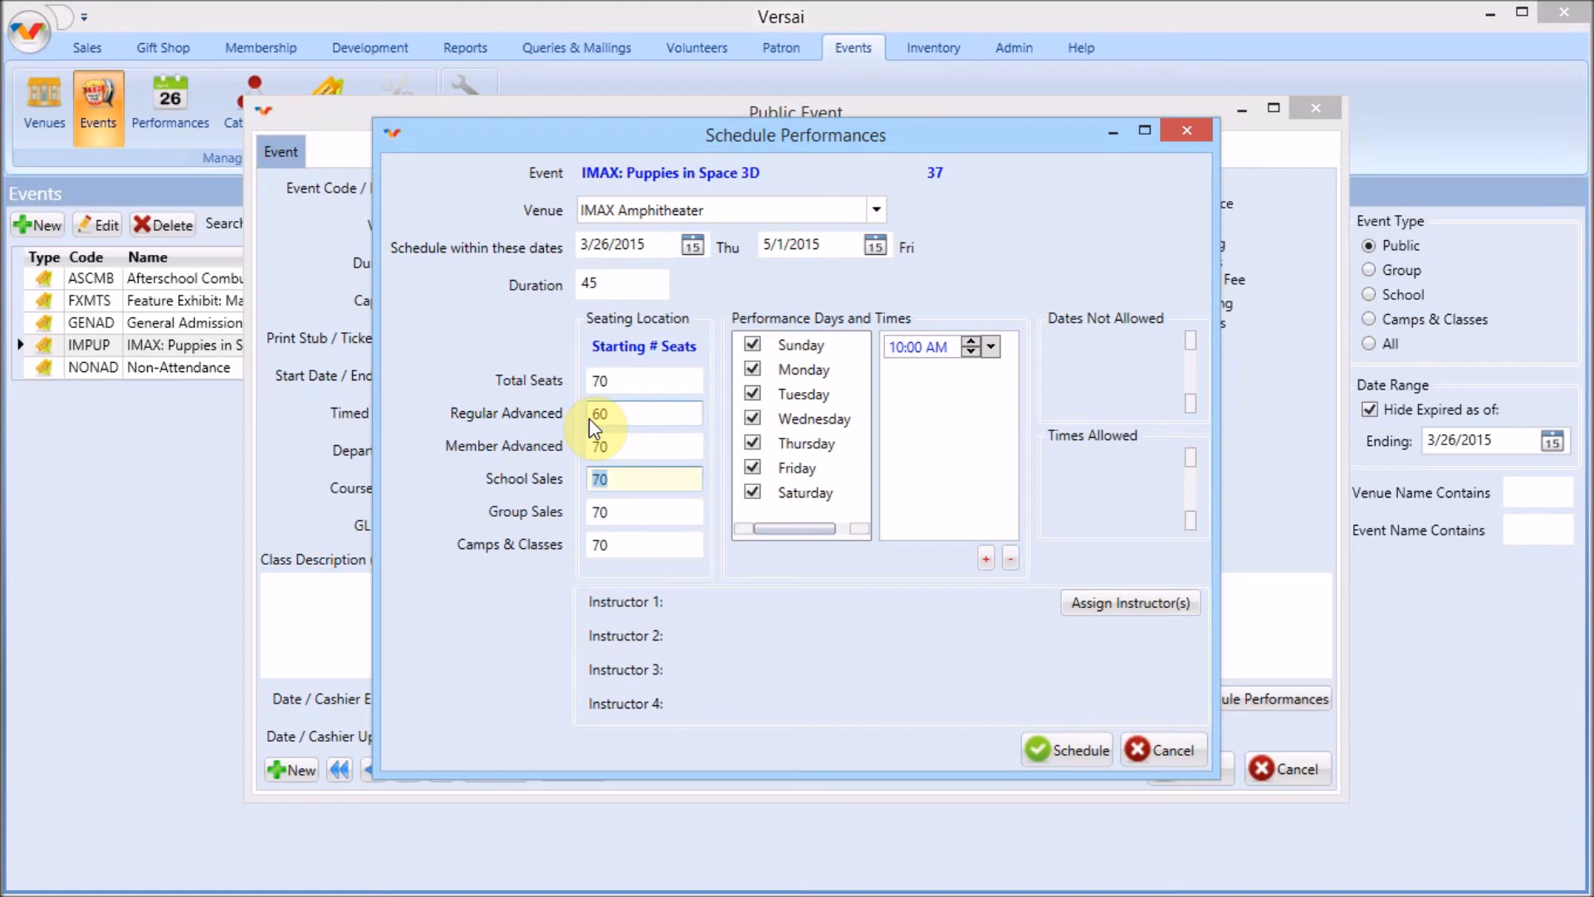
{"action": "type", "text": "0"}
{"action": "key", "text": "Tab"}
{"action": "type", "text": "0"}
{"action": "key", "text": "Tab"}
{"action": "type", "text": "0"}
Exclude Monday from the performance days and add a 3:00 pm performance time
{"action": "left_click", "coordinate": [756, 369]}
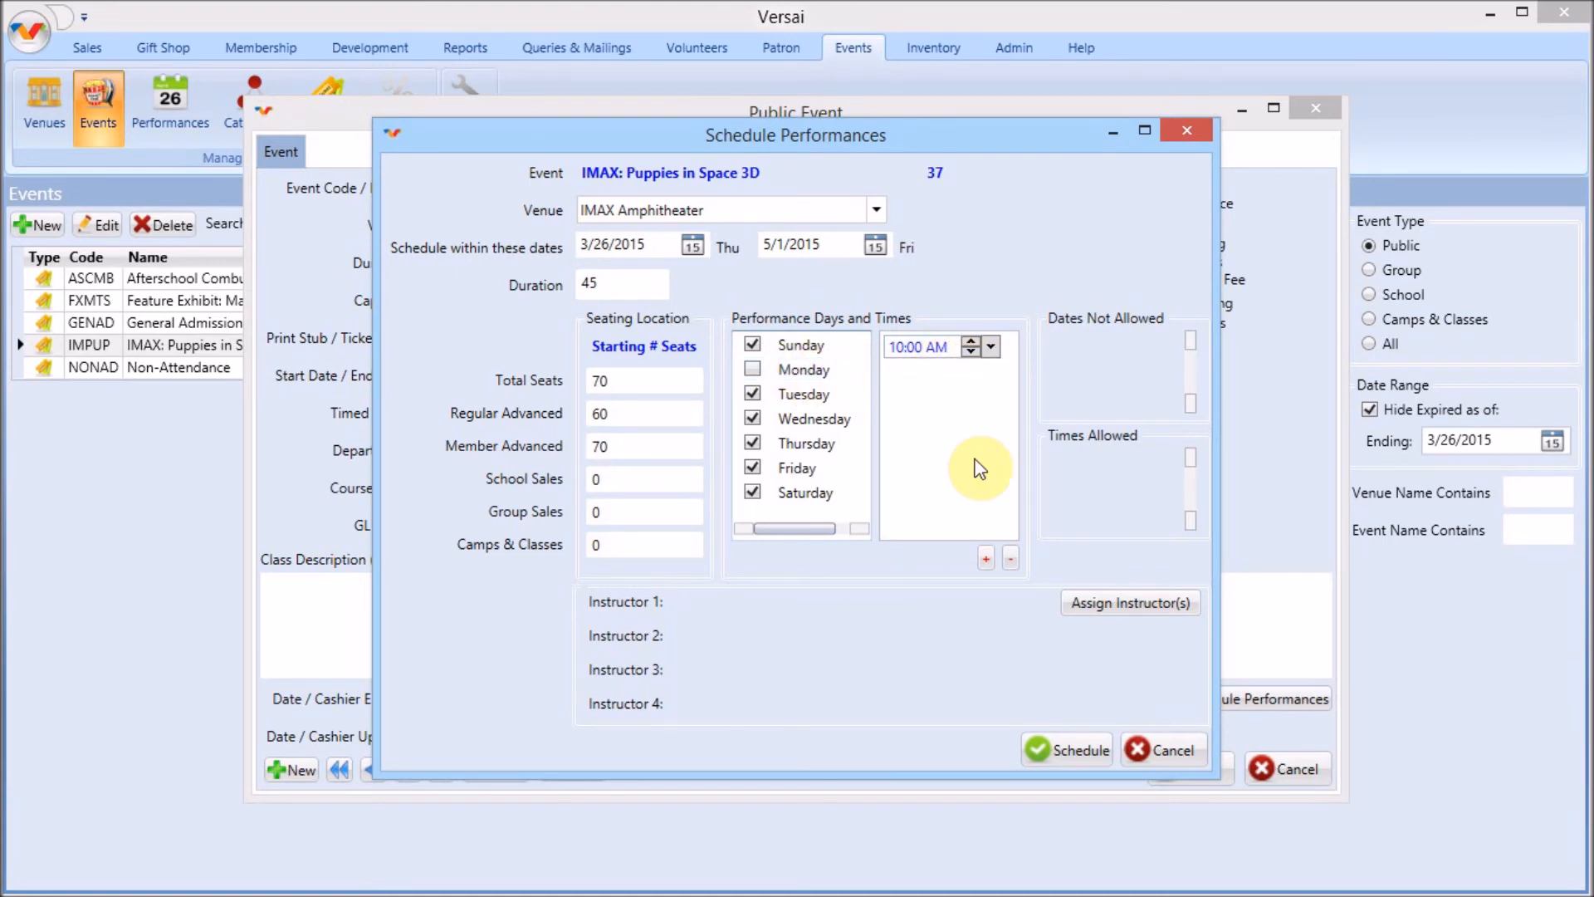
{"action": "left_click", "coordinate": [986, 558]}
{"action": "left_click", "coordinate": [777, 450]}
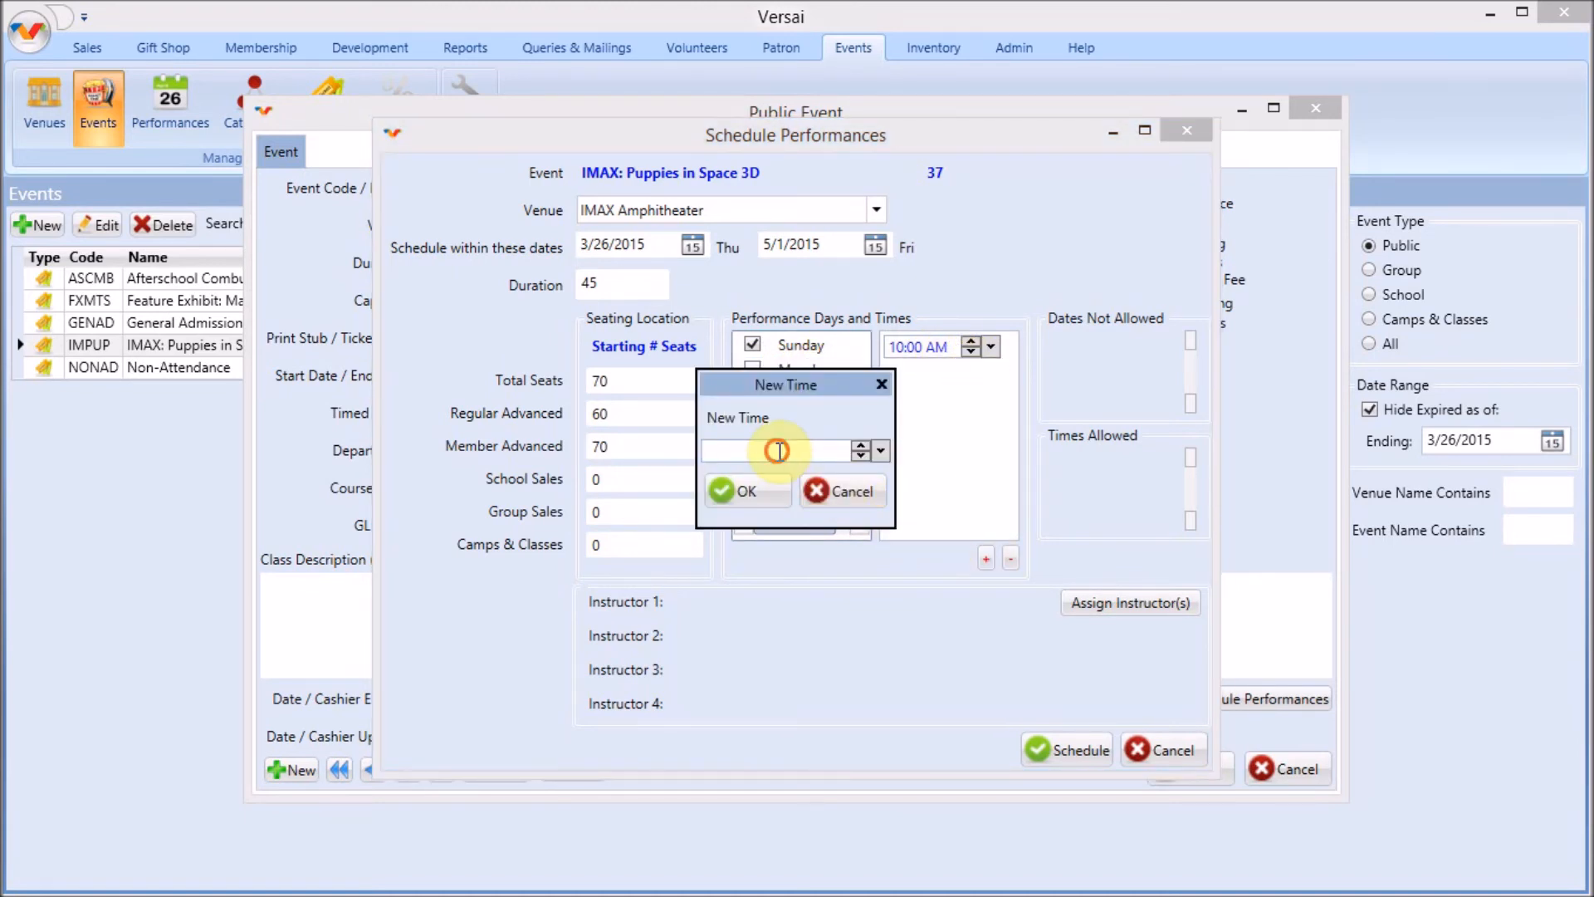
{"action": "type", "text": "3:00 pm"}
{"action": "left_click", "coordinate": [768, 485]}
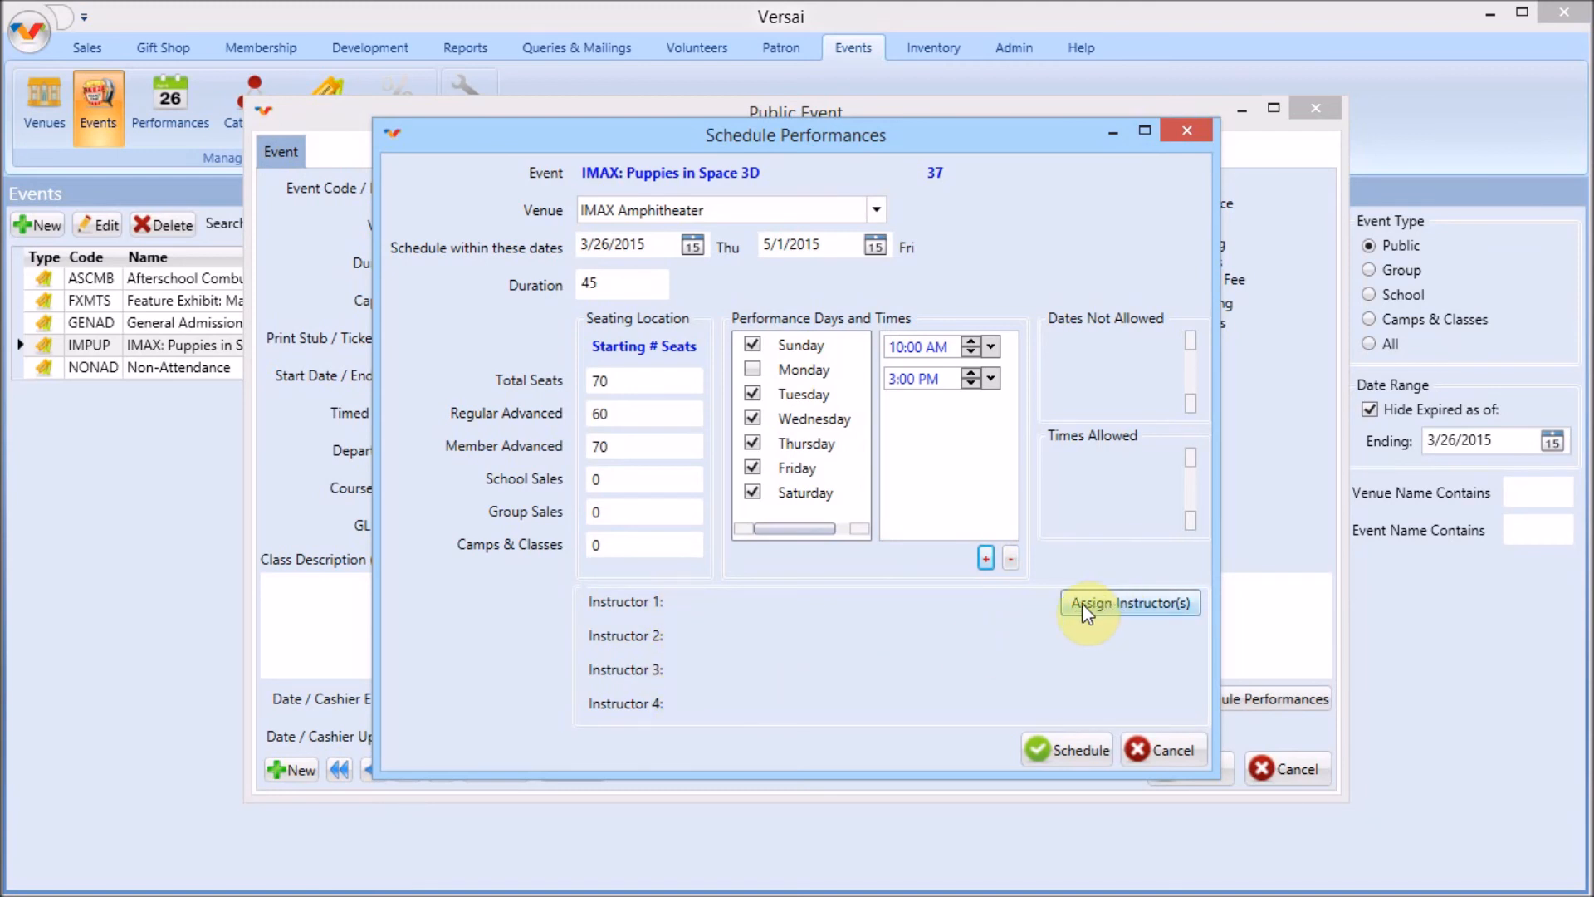
Schedule the performances, moving the conflicting performance's venue to Science Lab before resubmitting
{"action": "left_click", "coordinate": [1055, 752]}
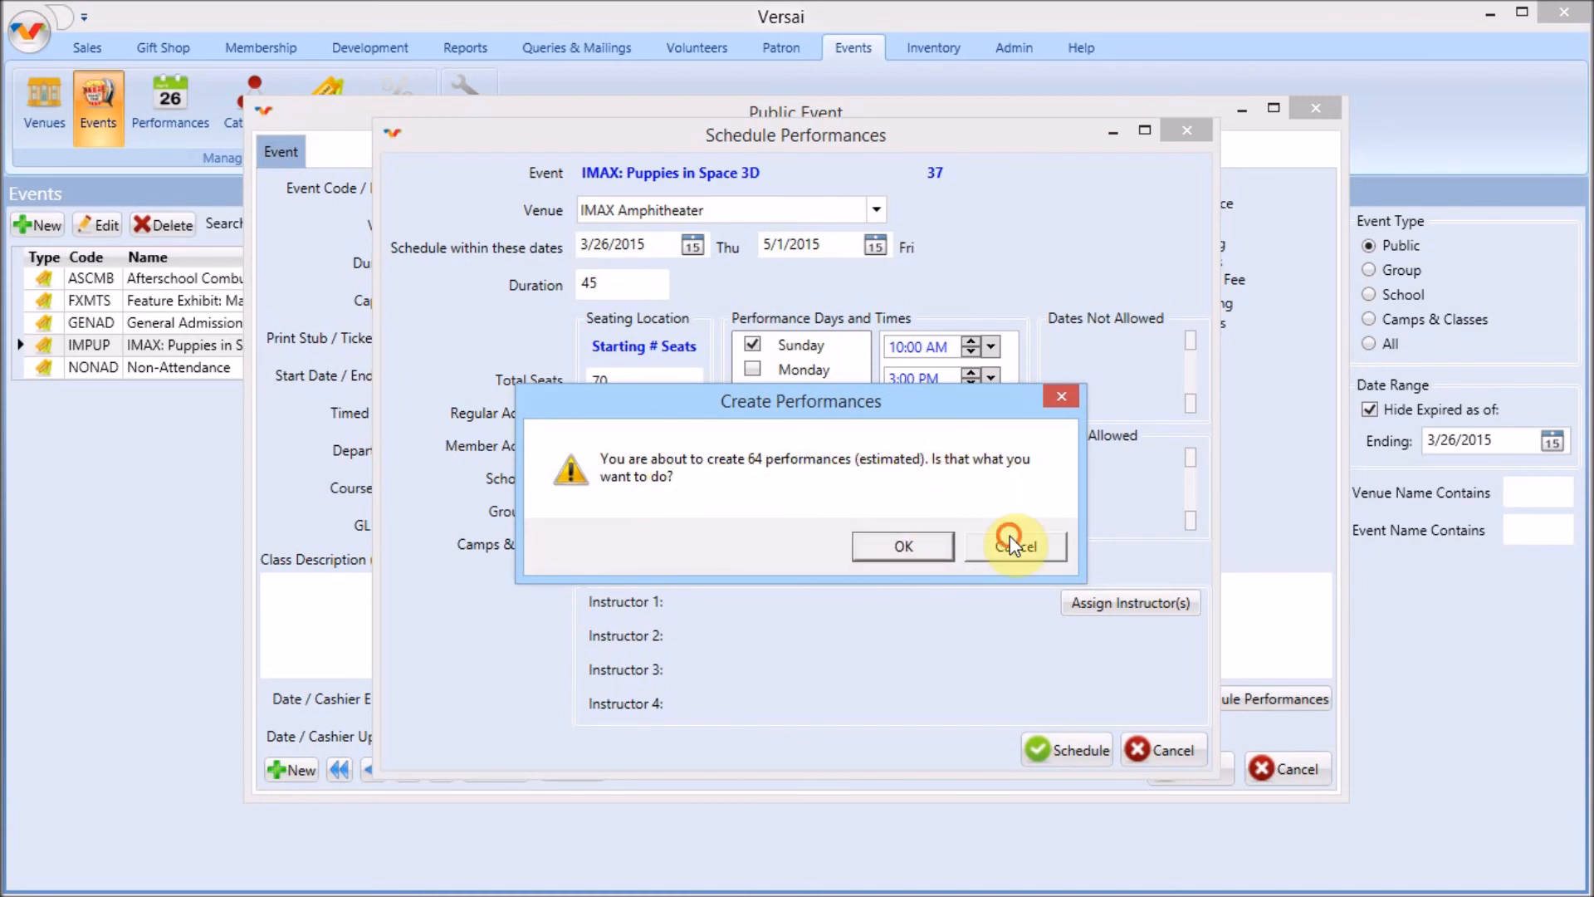
{"action": "left_click", "coordinate": [904, 546]}
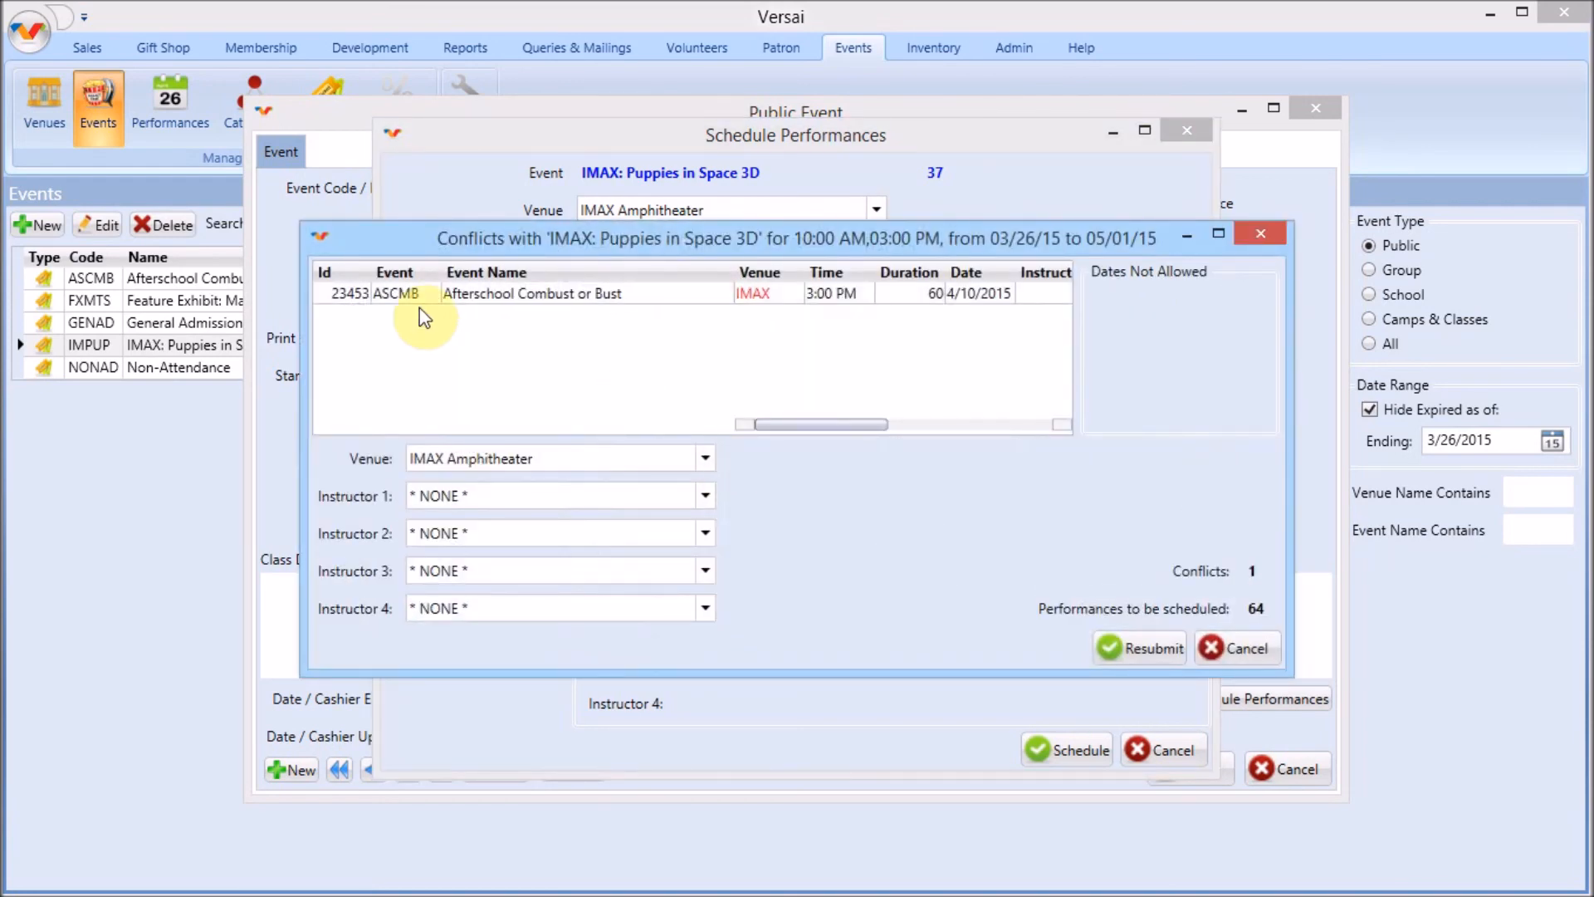
{"action": "left_click", "coordinate": [705, 458]}
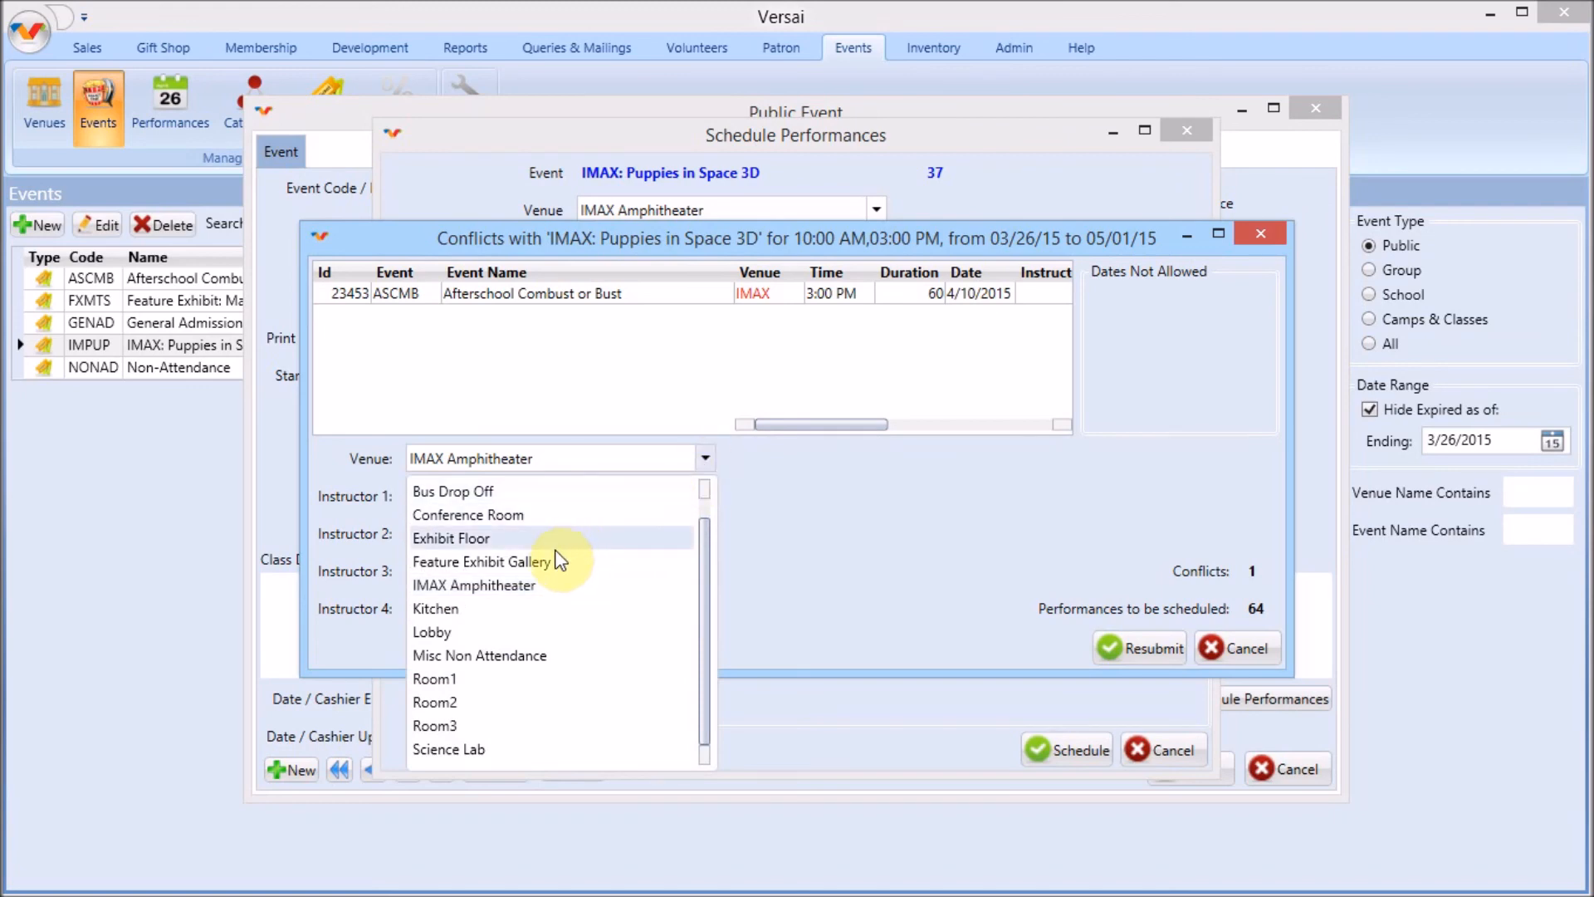
{"action": "left_click", "coordinate": [506, 749]}
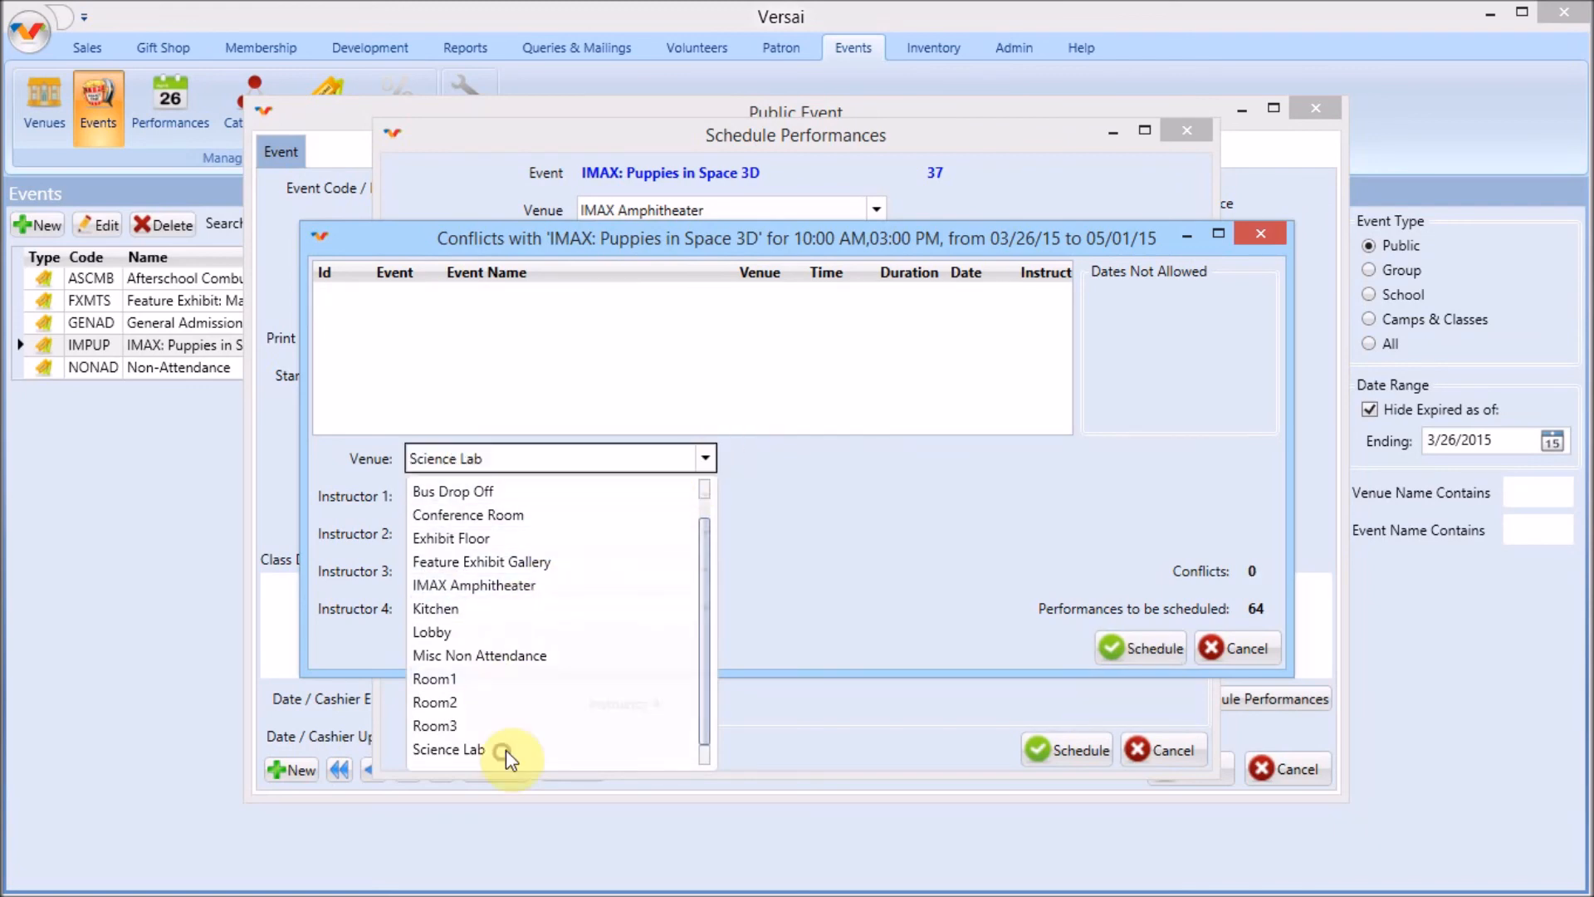
{"action": "left_click", "coordinate": [1153, 645]}
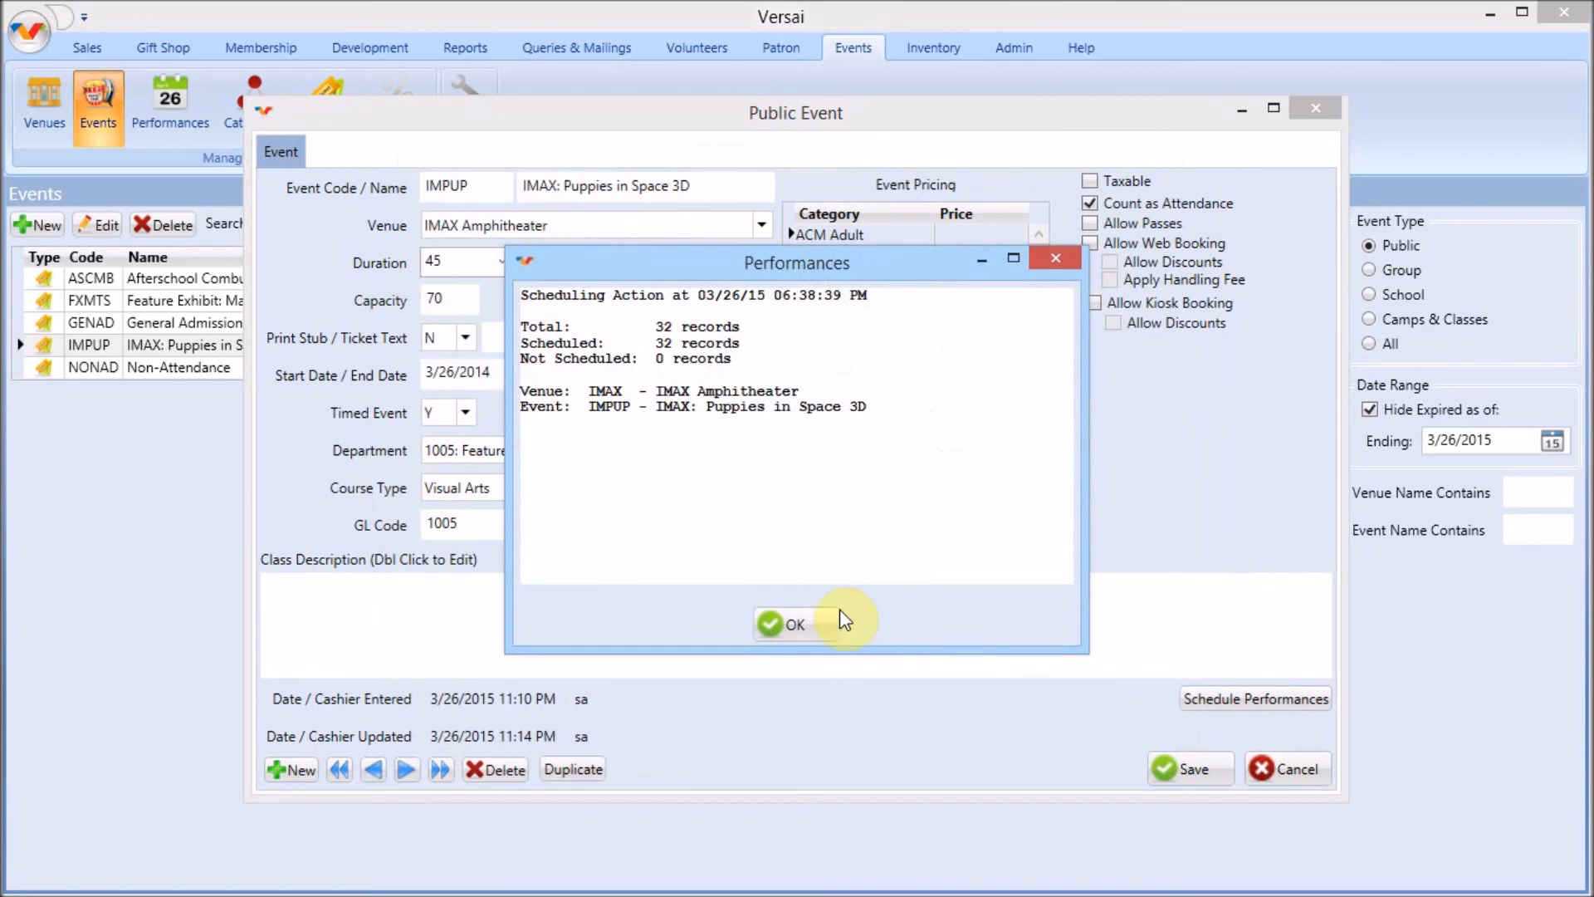
{"action": "left_click", "coordinate": [810, 621]}
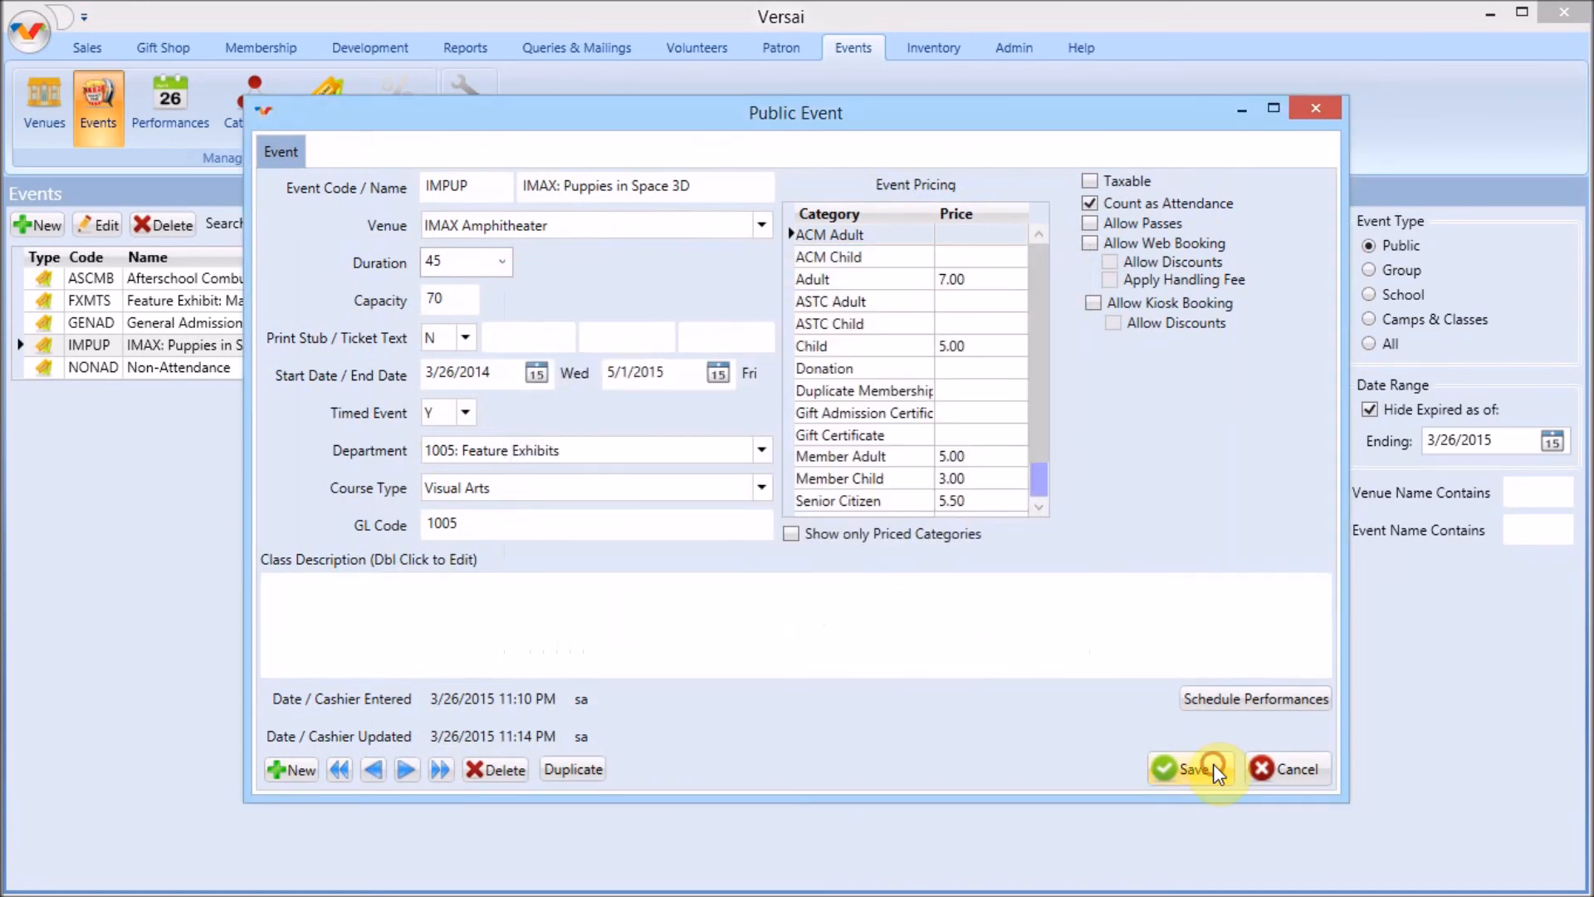
Save the IMAX: Puppies in Space 3D public event
{"action": "left_click", "coordinate": [1209, 766]}
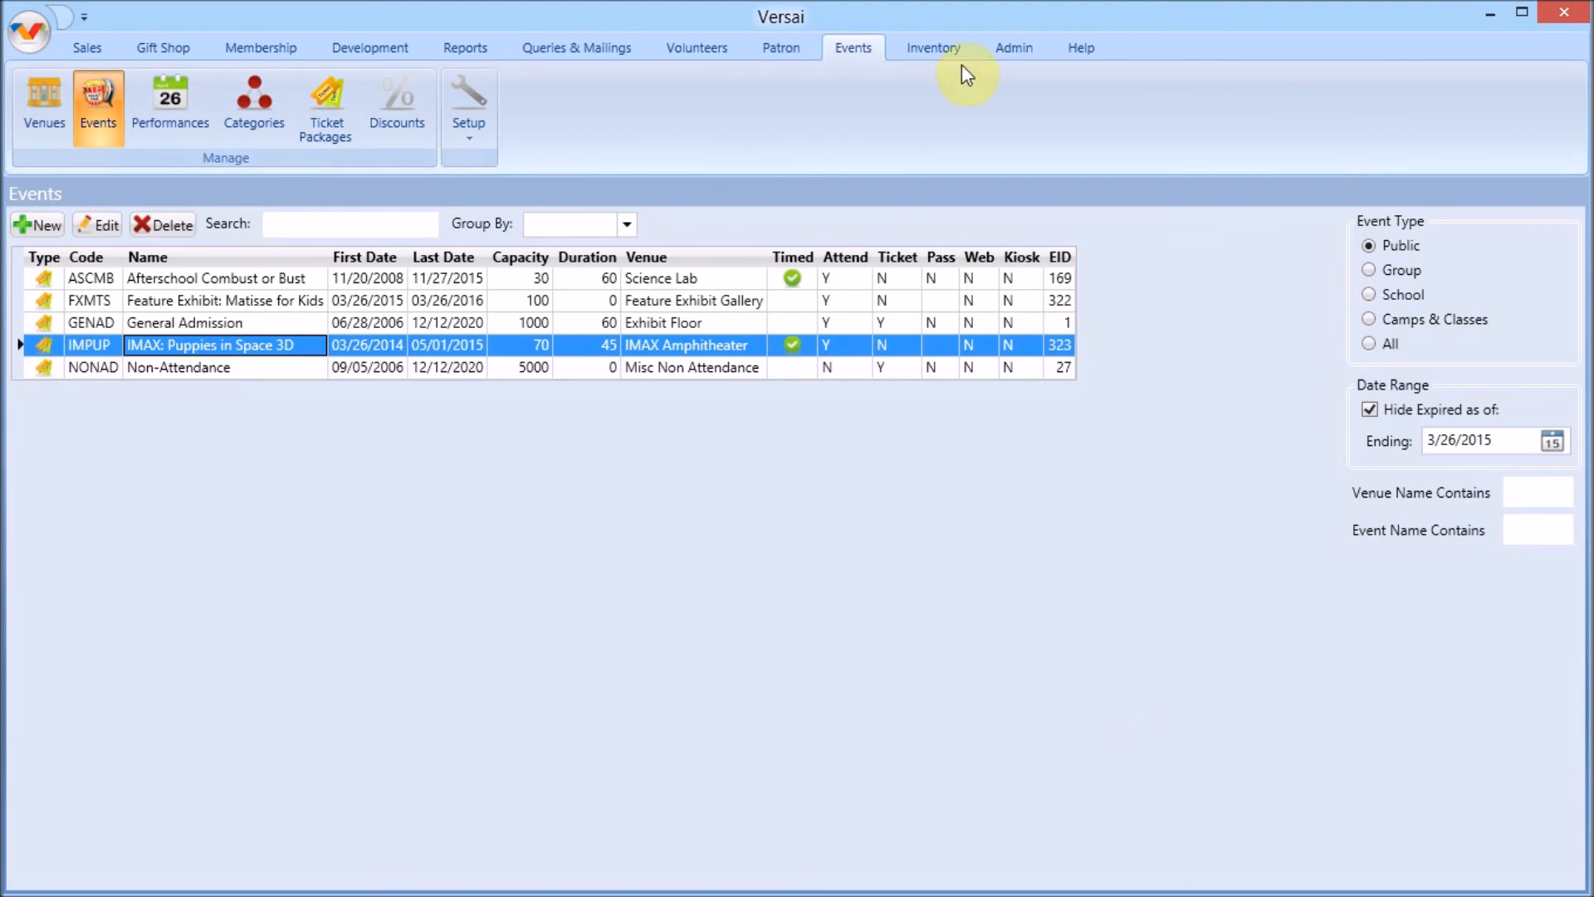
Open the help manual, read the Set Up A Public Event topic under Events Tab, and close the manual
{"action": "left_click", "coordinate": [1086, 48]}
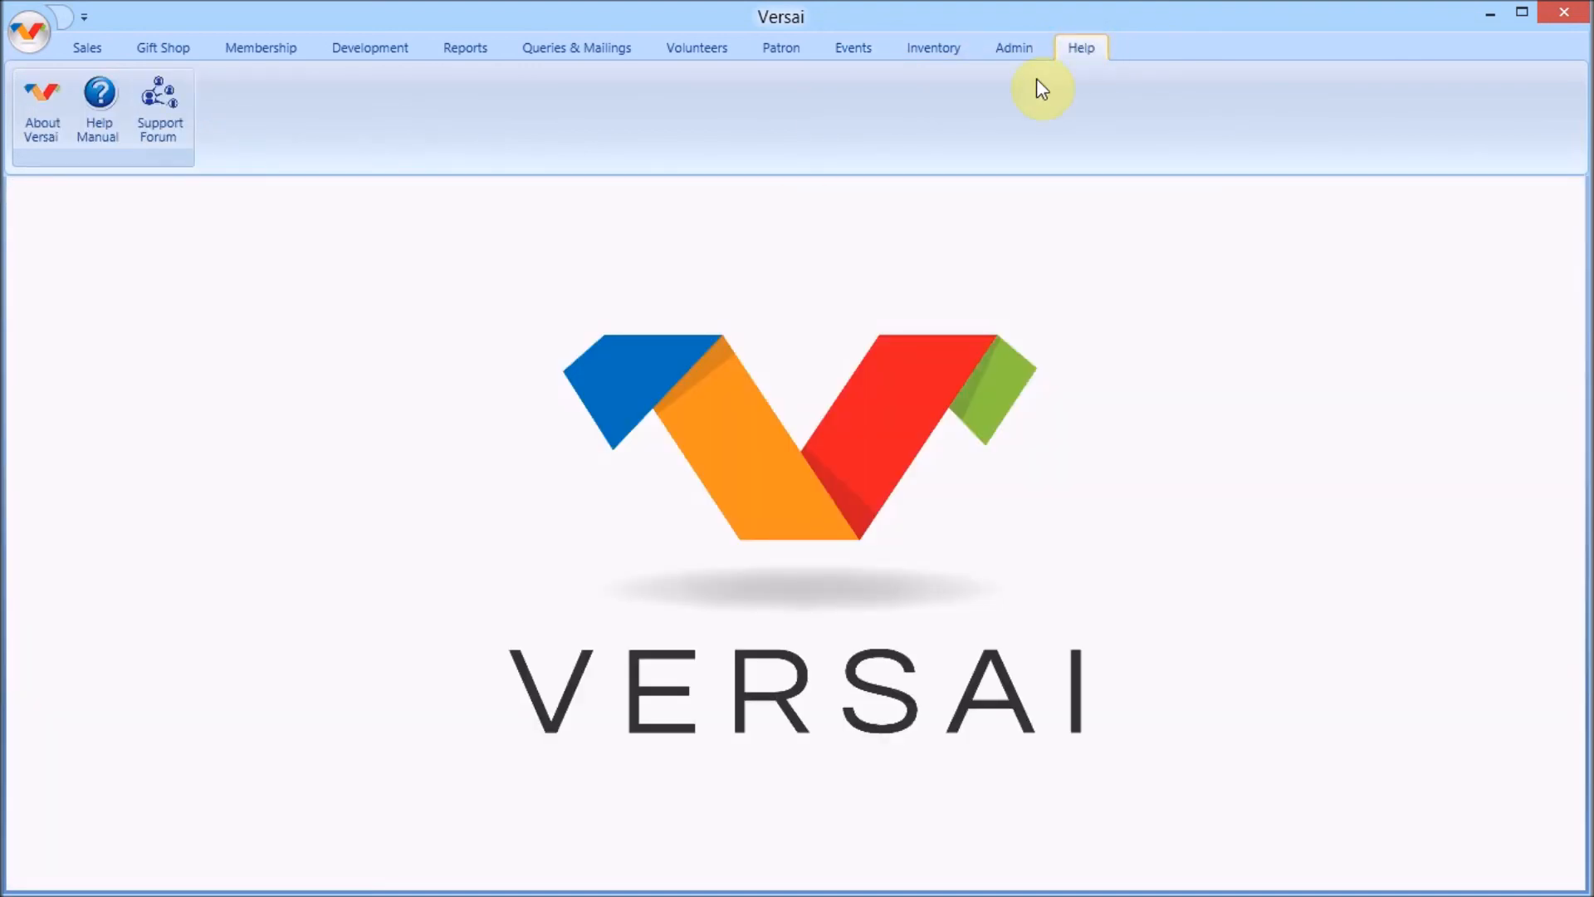
{"action": "left_click", "coordinate": [119, 135]}
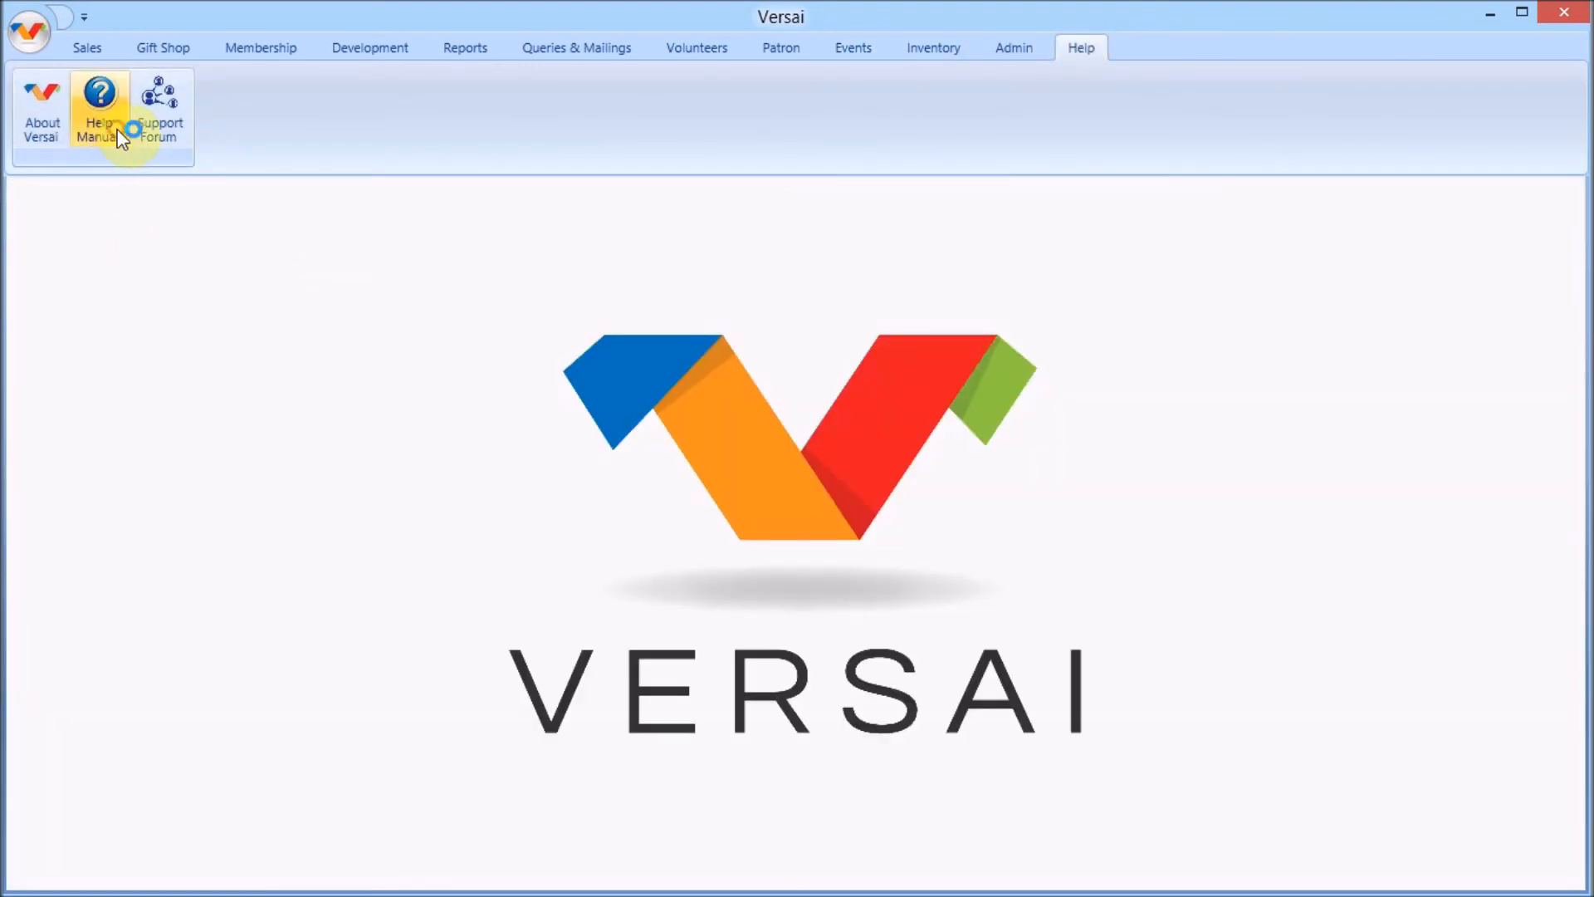
{"action": "left_click", "coordinate": [271, 265]}
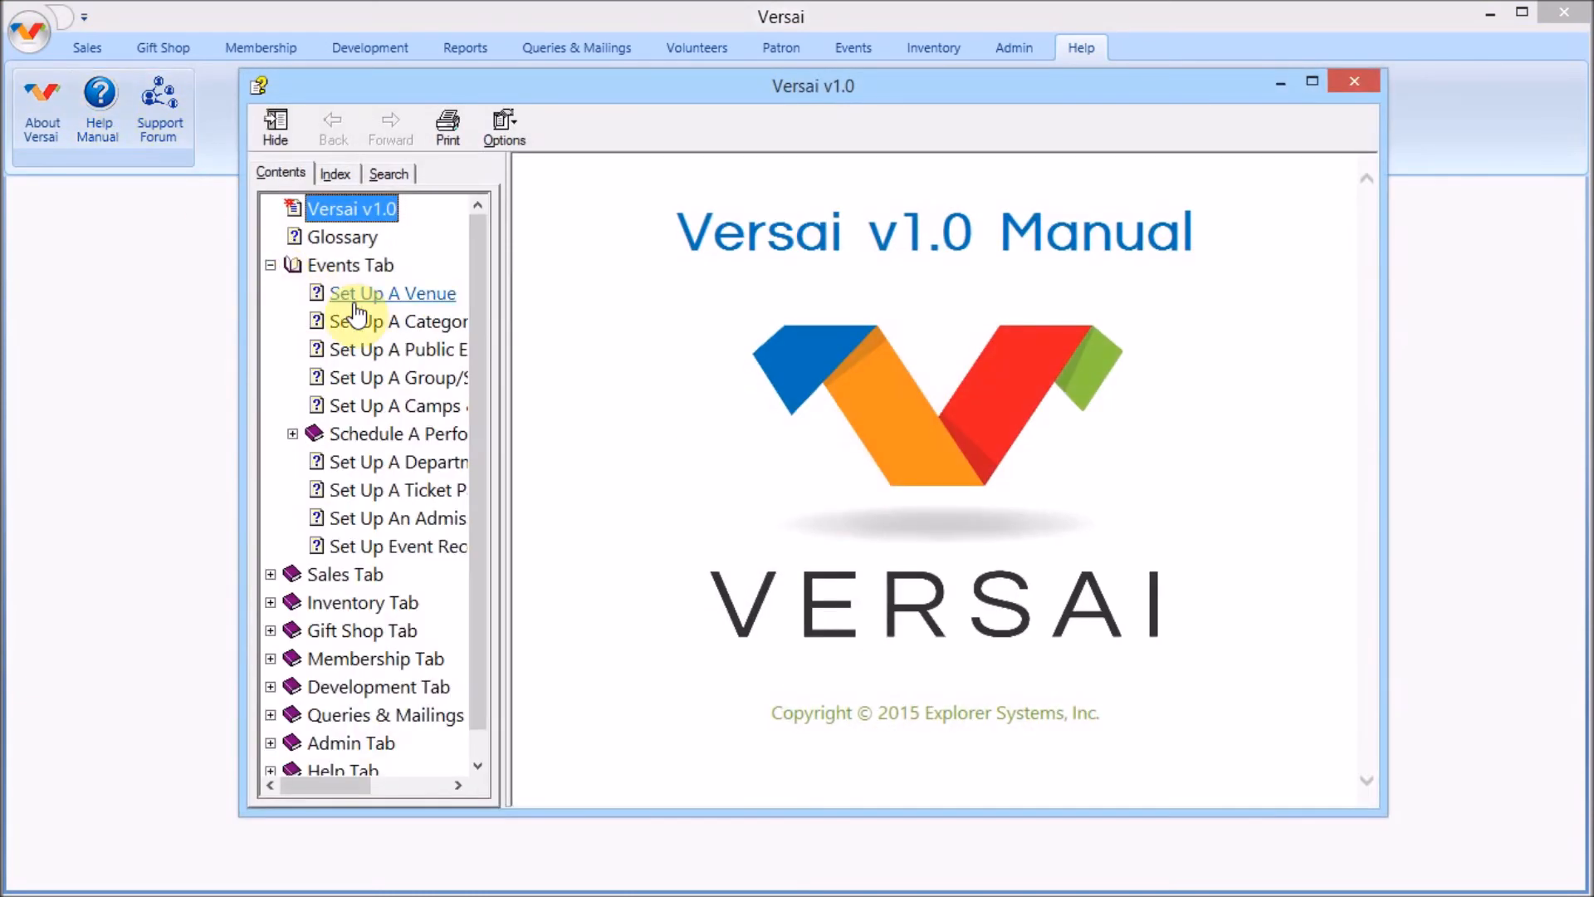
{"action": "left_click", "coordinate": [388, 349]}
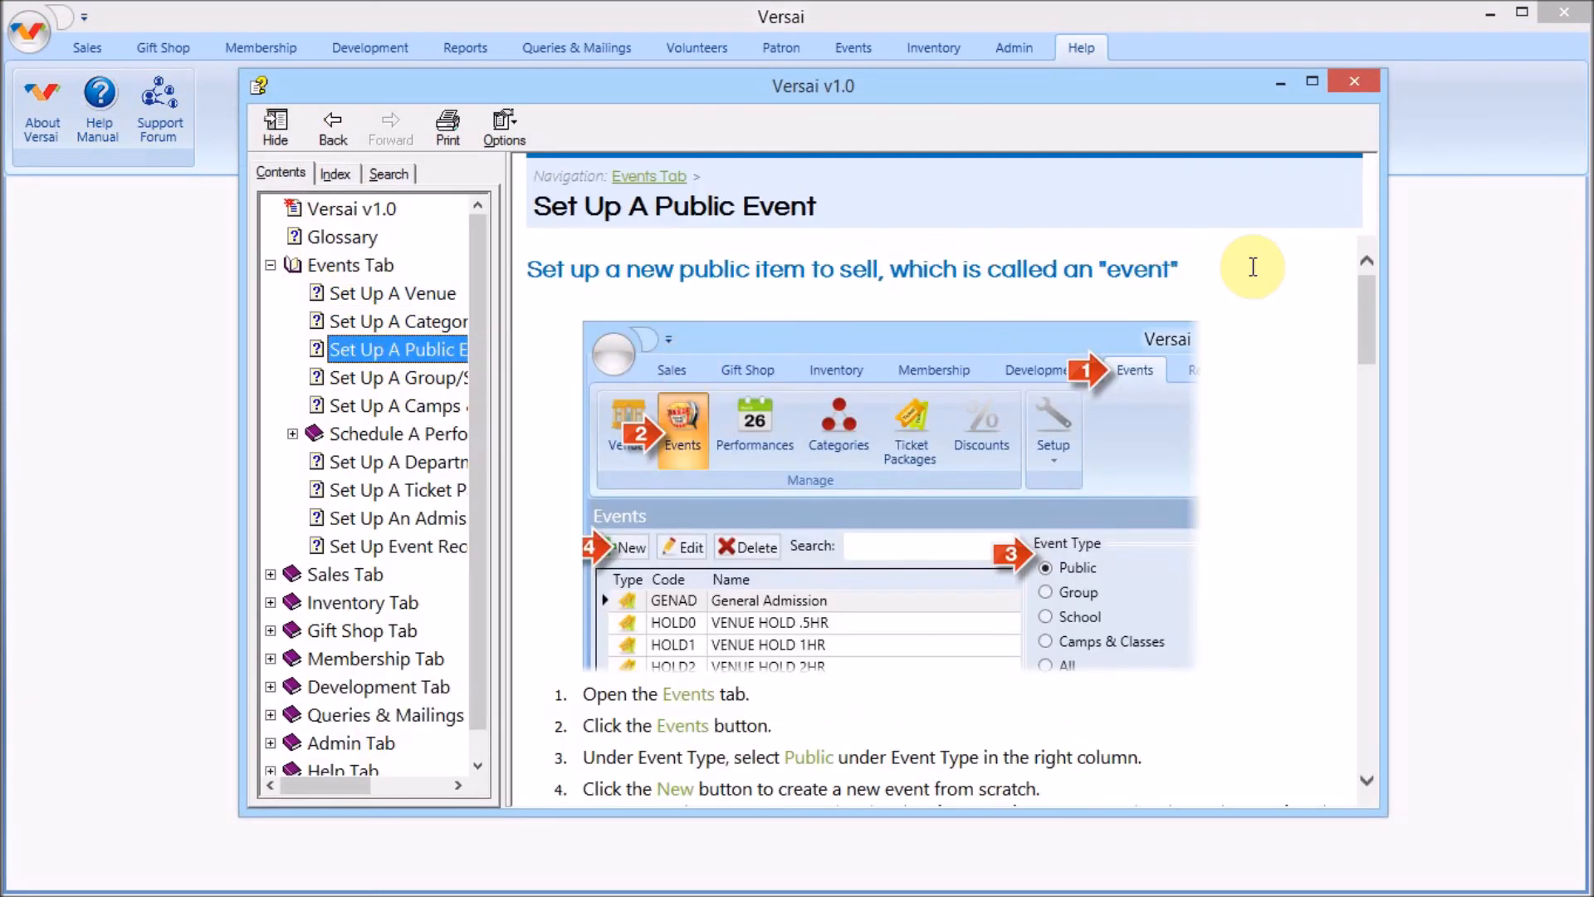
{"action": "left_click", "coordinate": [1360, 79]}
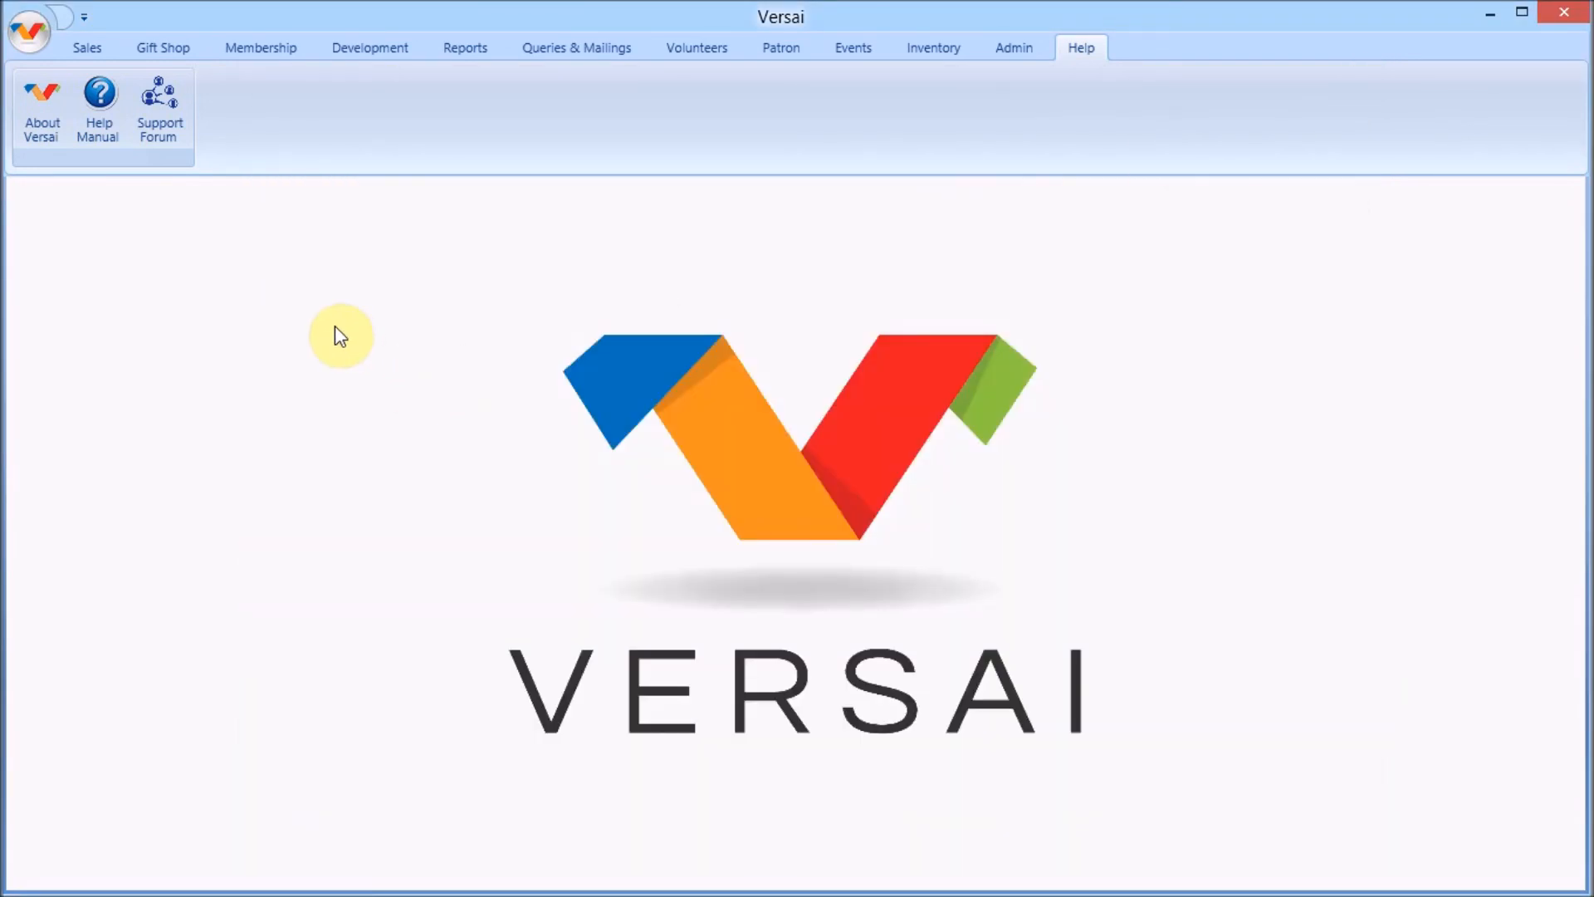